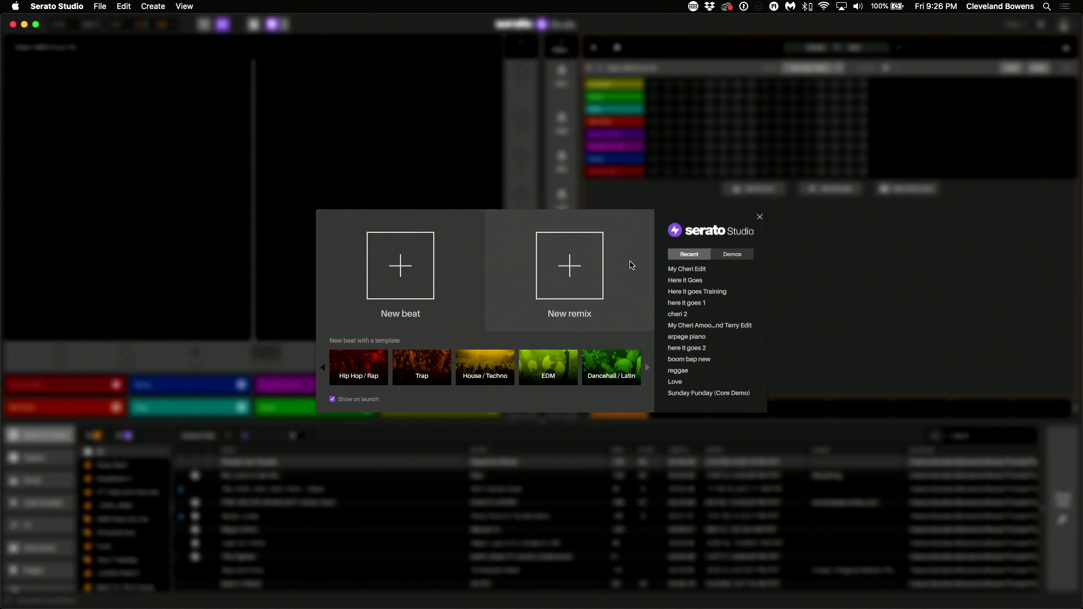
Step: Start a new remix project and browse the songs in the Funktuober crate
click(570, 265)
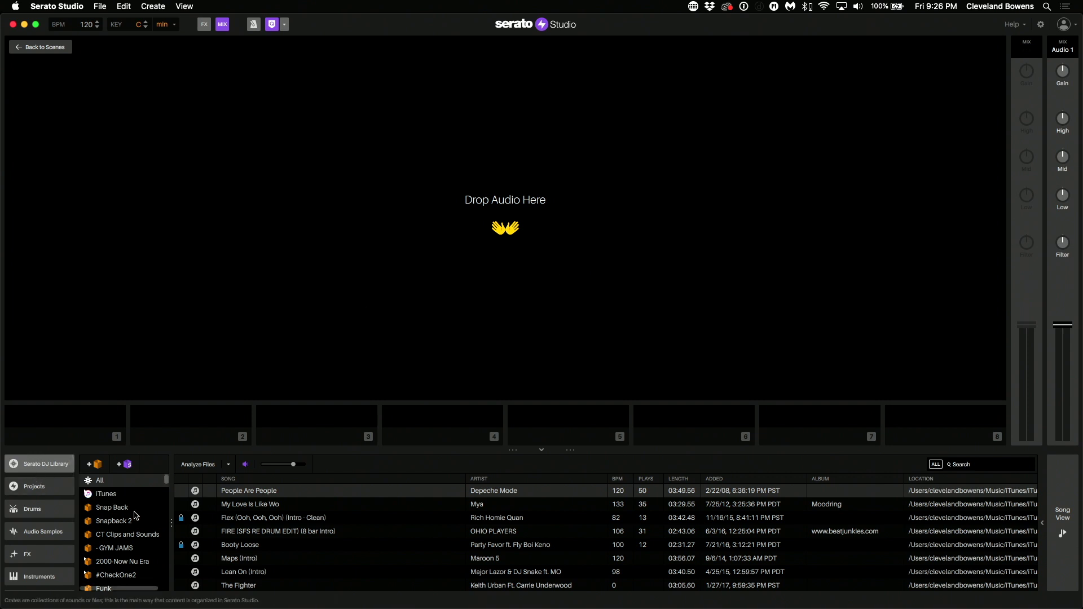
scroll(135, 515, down, 10)
click(106, 551)
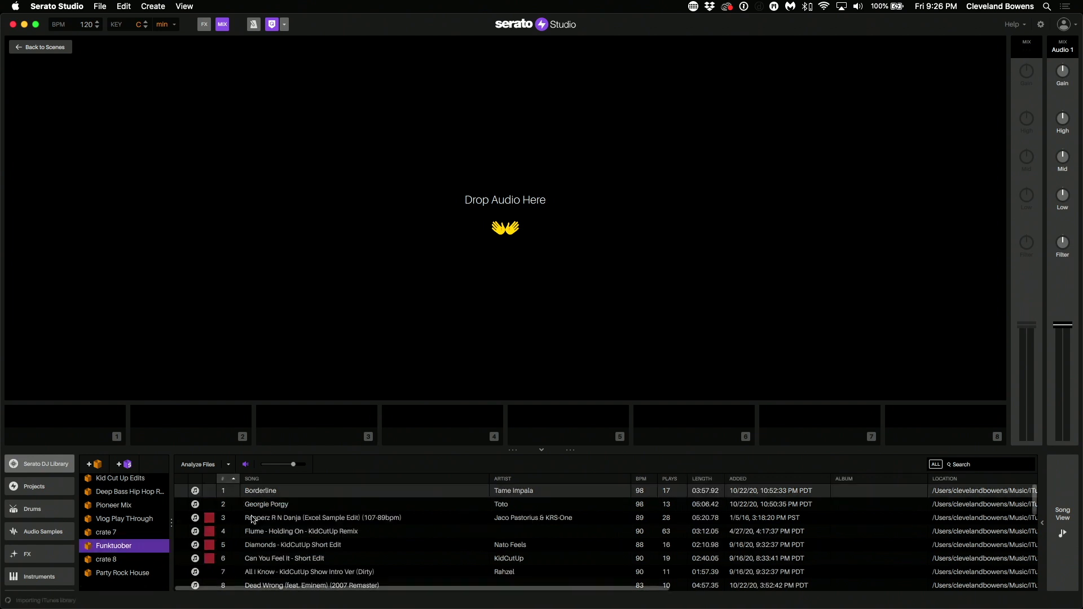
scroll(316, 531, down, 8)
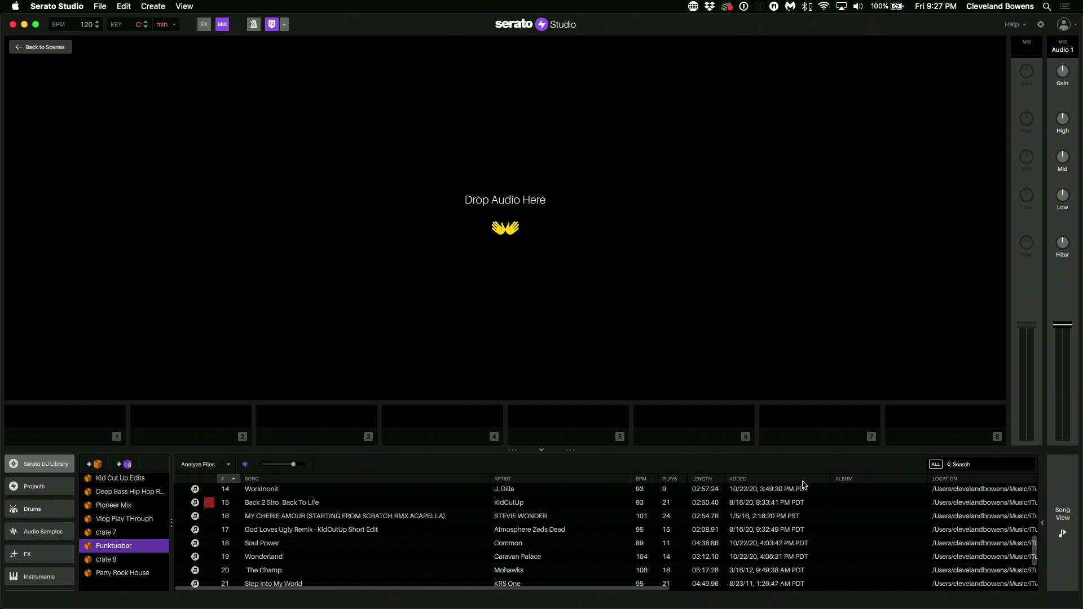
Step: Search the crate for "my cher" and load the My Cherie Amour acapella onto the first audio track
click(1015, 464)
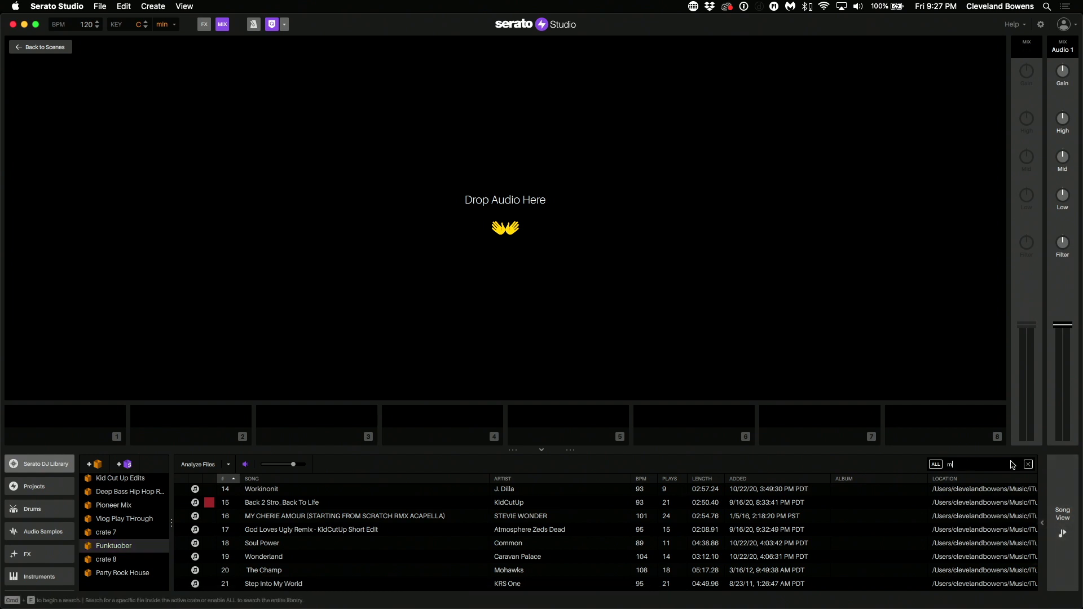
text(my cher)
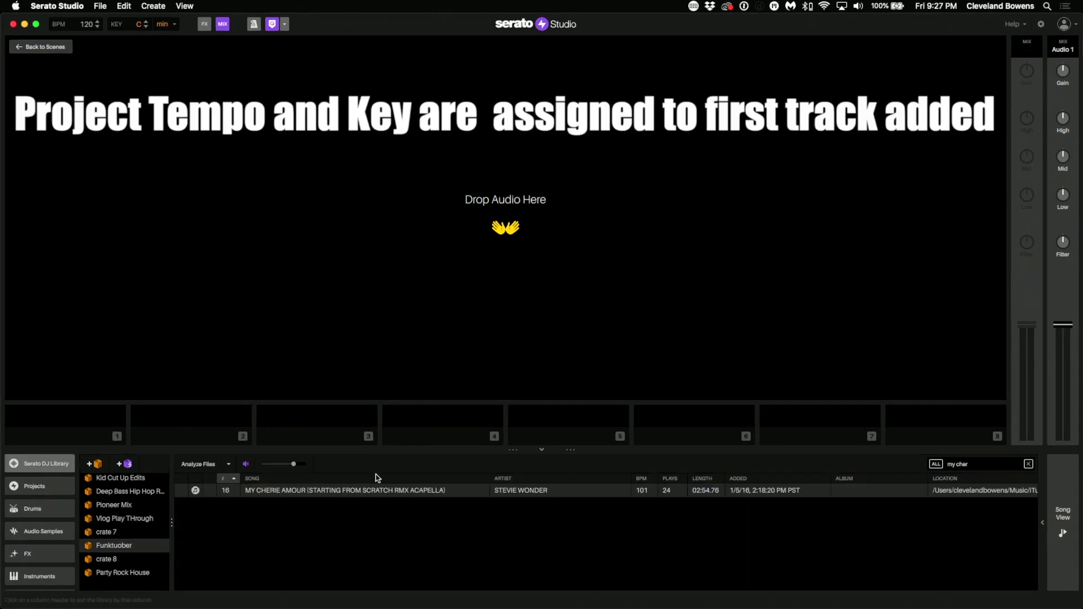
drag(360, 492, 476, 237)
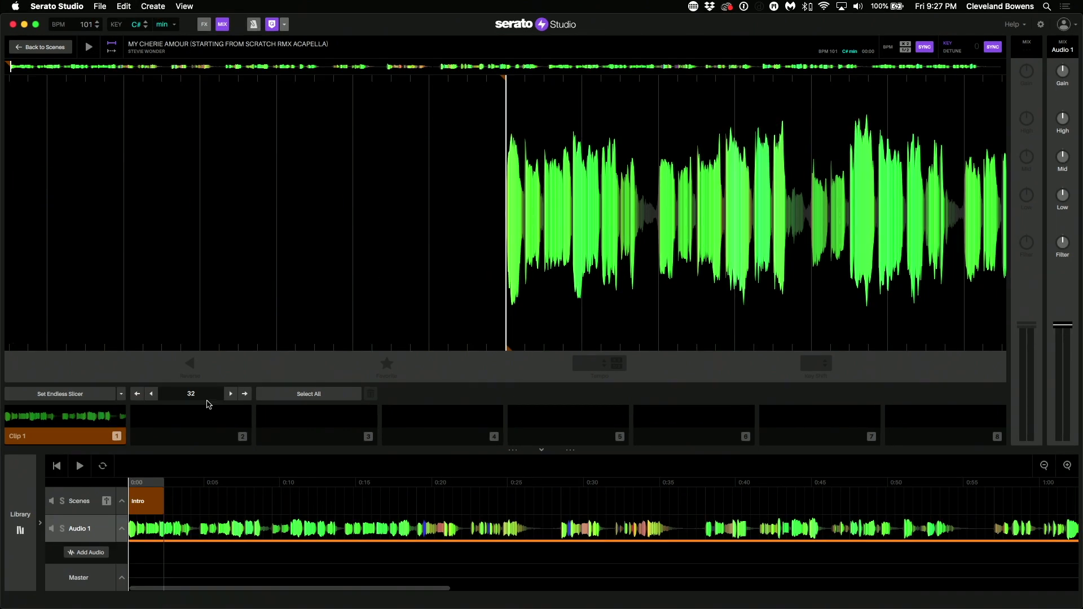
Step: Add a second audio track, search the crate for "Stro" and load Back 2 Stro_Back To Life onto it
click(90, 553)
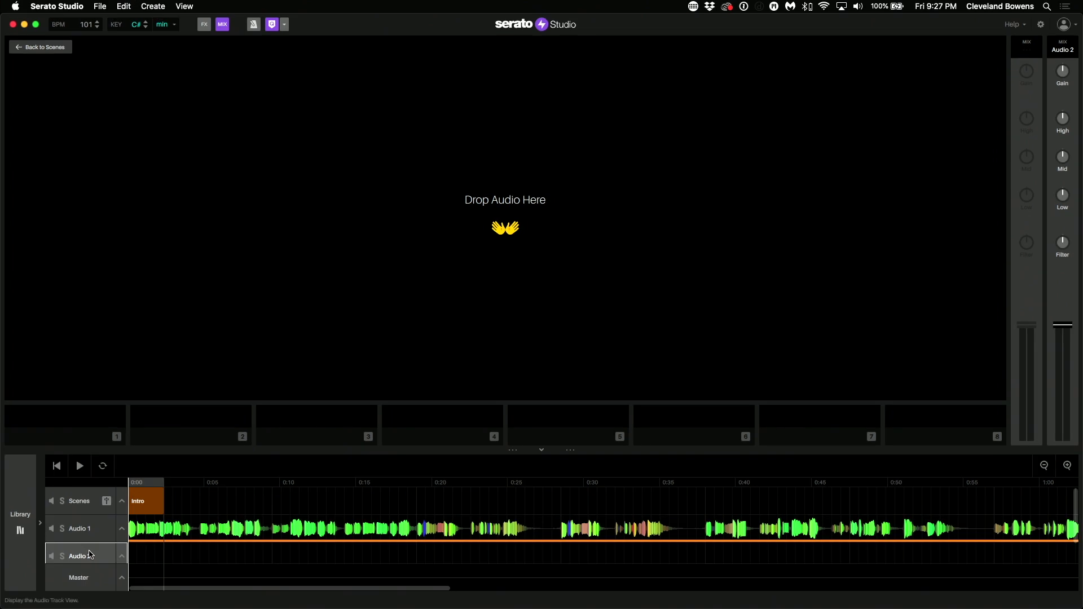
click(20, 525)
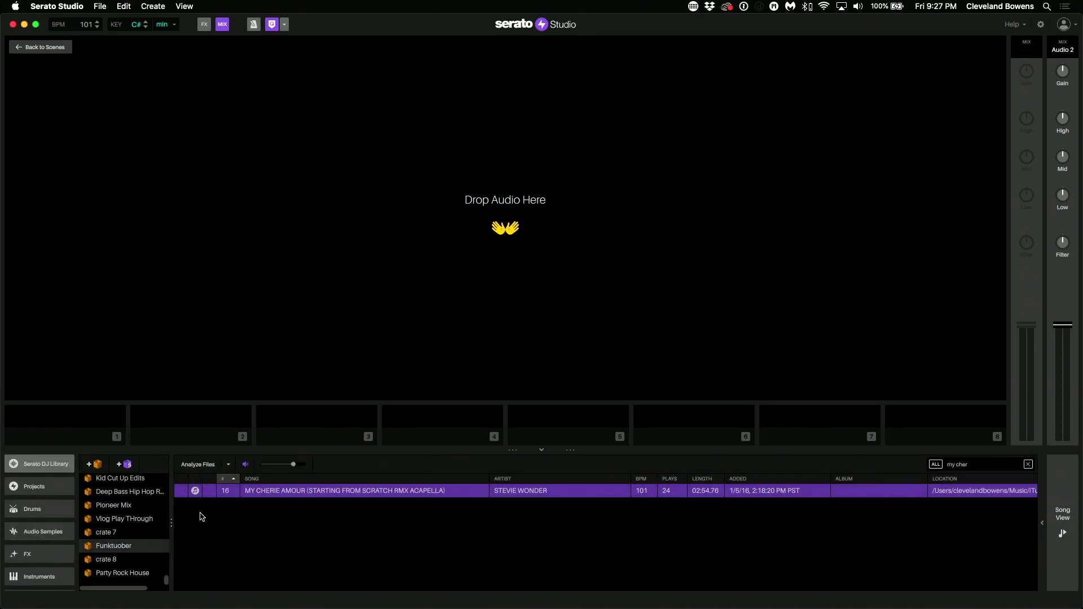
click(1027, 465)
text(st)
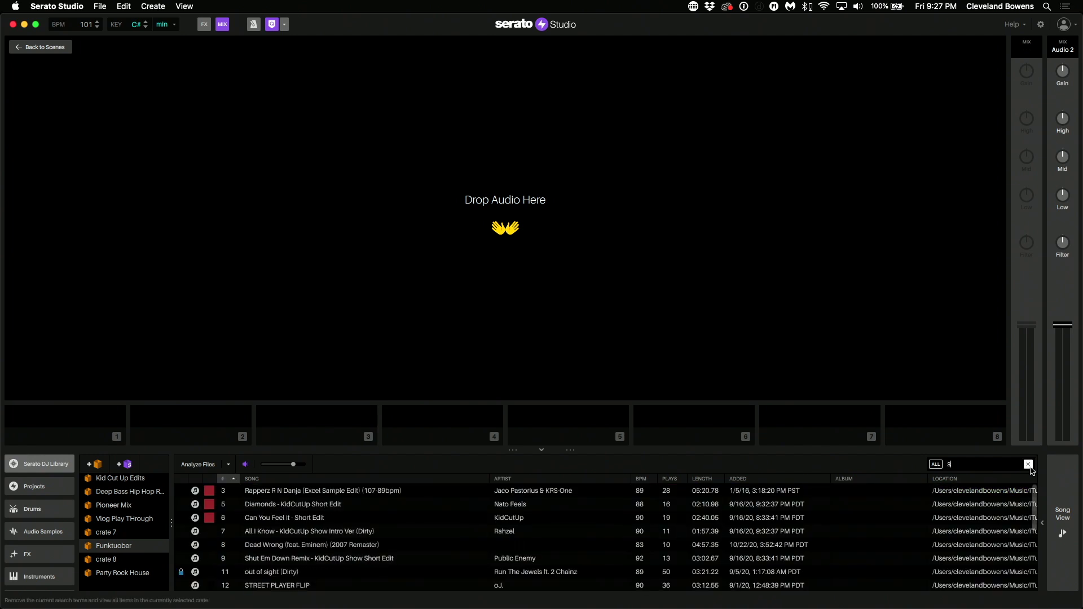
text(ro)
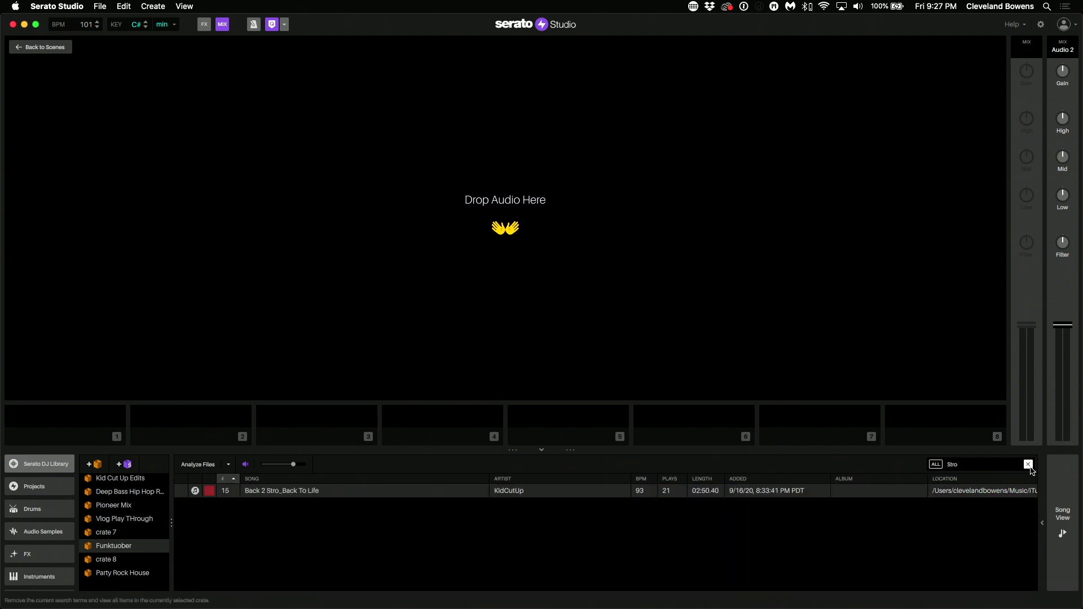
drag(284, 492, 353, 328)
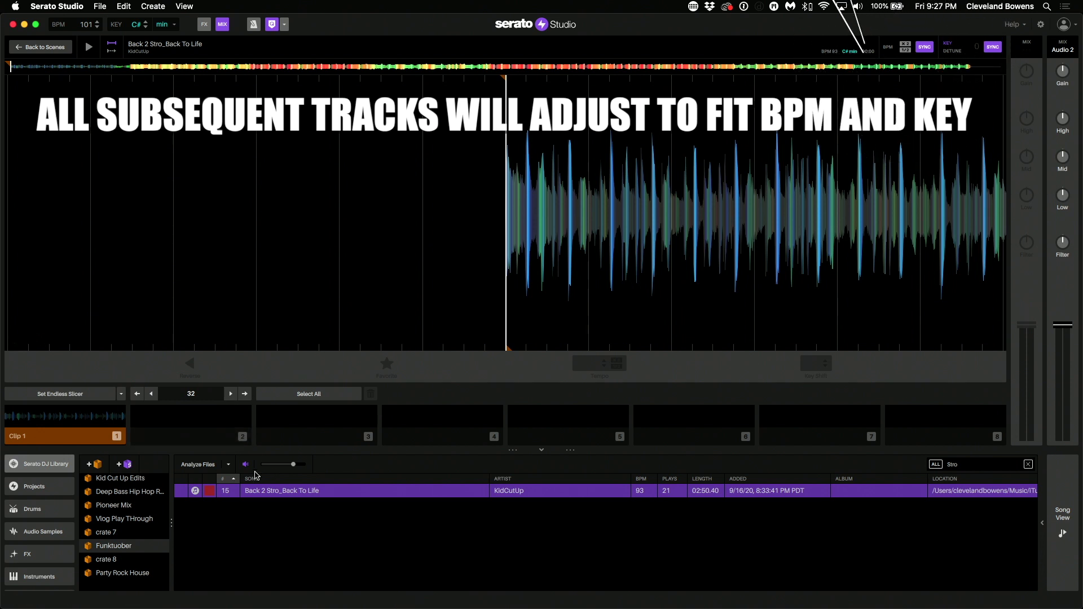
Step: In the song timeline, move the acapella clip on Audio 1 to start at about 0:18, just before the beat drops
click(34, 467)
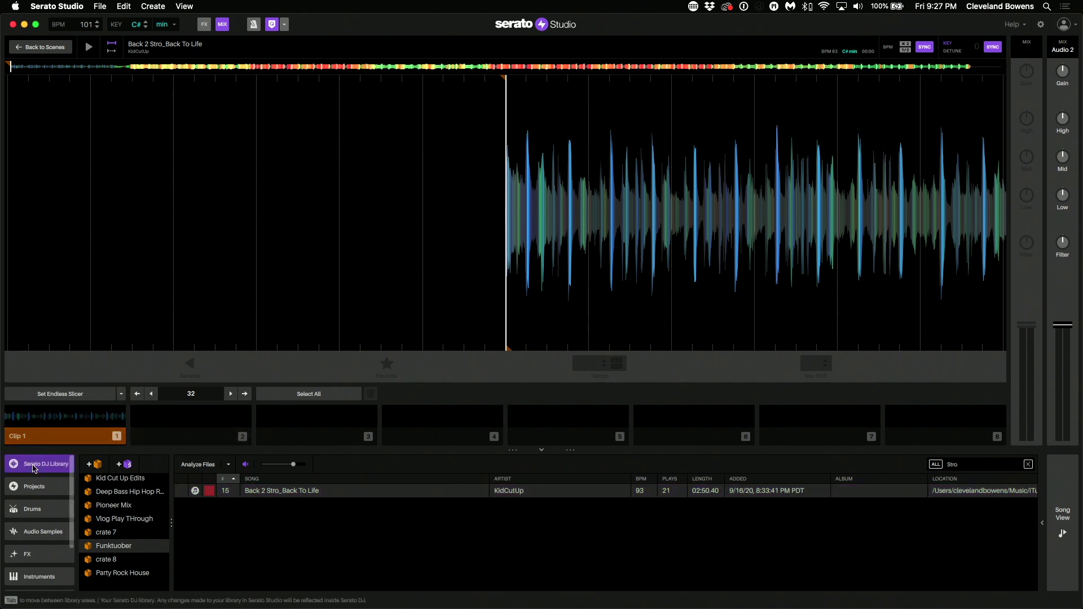
click(1063, 533)
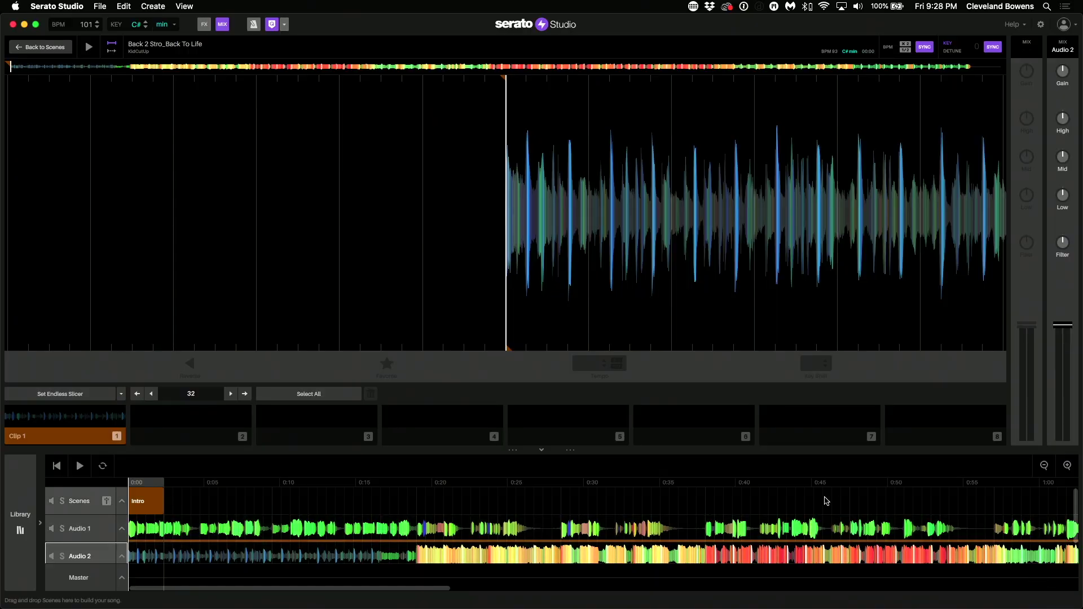
drag(213, 527, 480, 524)
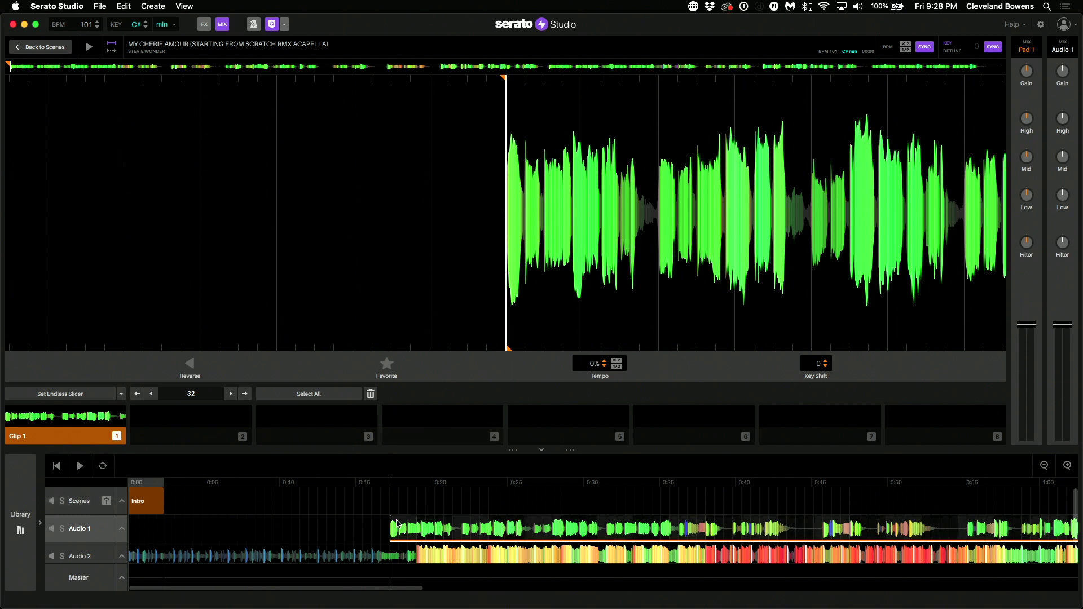
drag(396, 524, 404, 524)
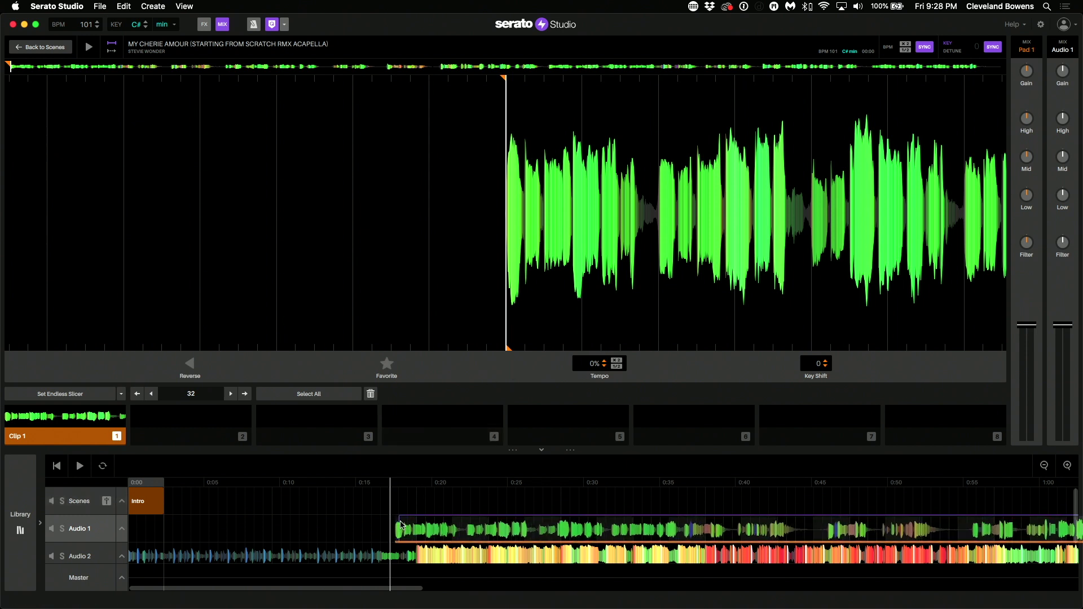
Step: Play the mix from about 0:15 and again from the start of the acapella clip to check the alignment
click(354, 486)
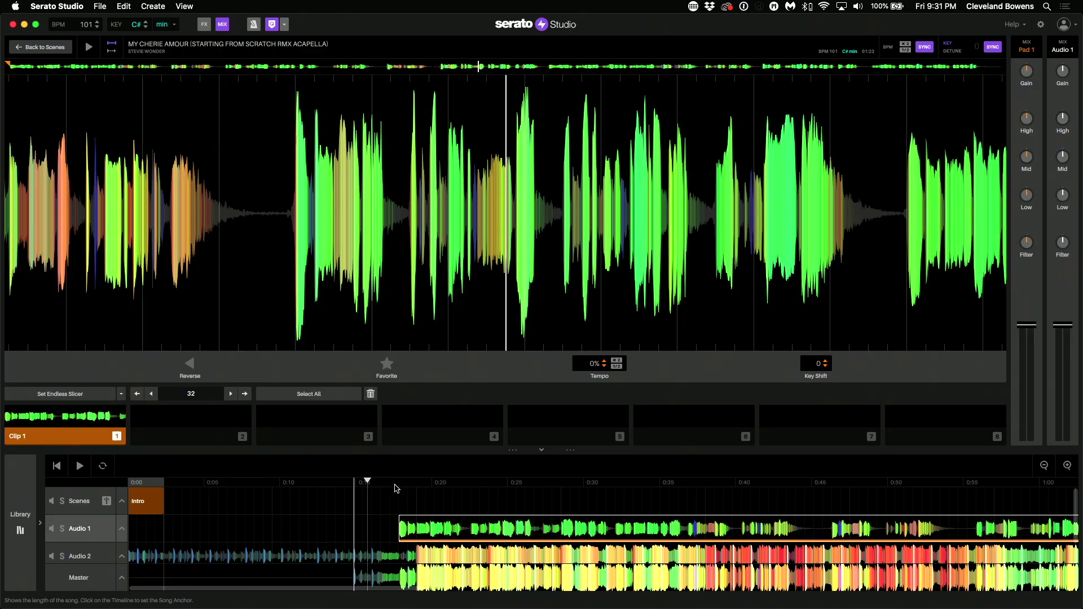
click(398, 484)
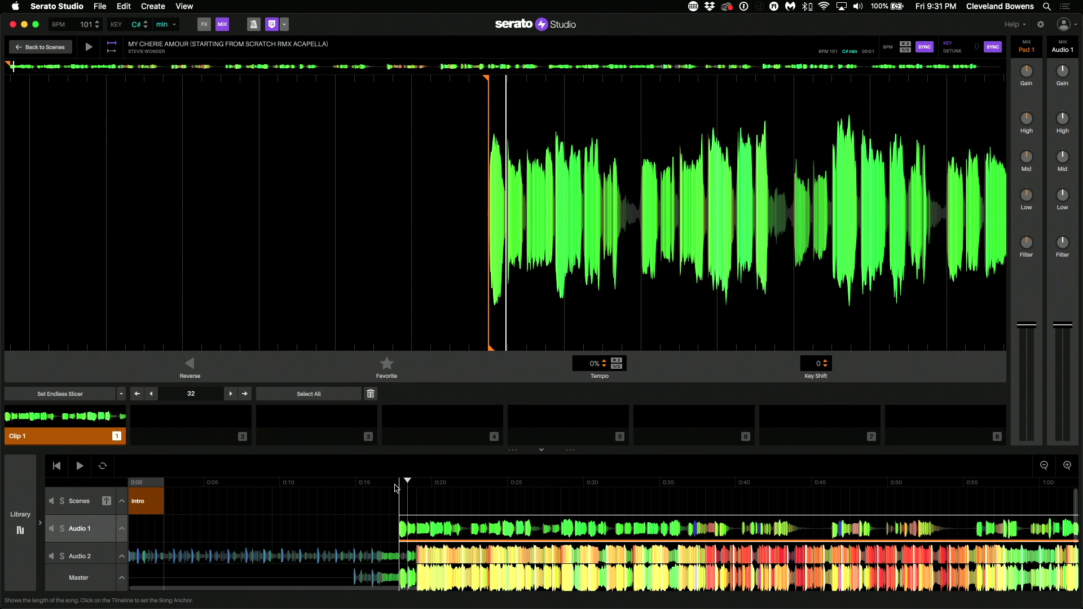
key(space)
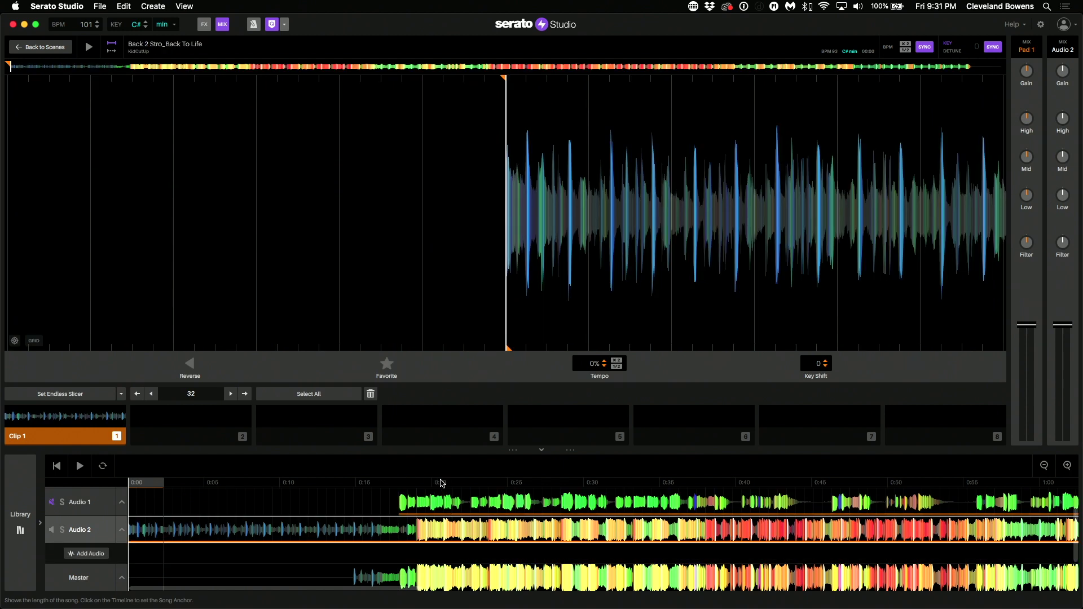
Step: Listen from about 0:20 with the Audio 1 acapella muted and again with it unmuted
click(440, 483)
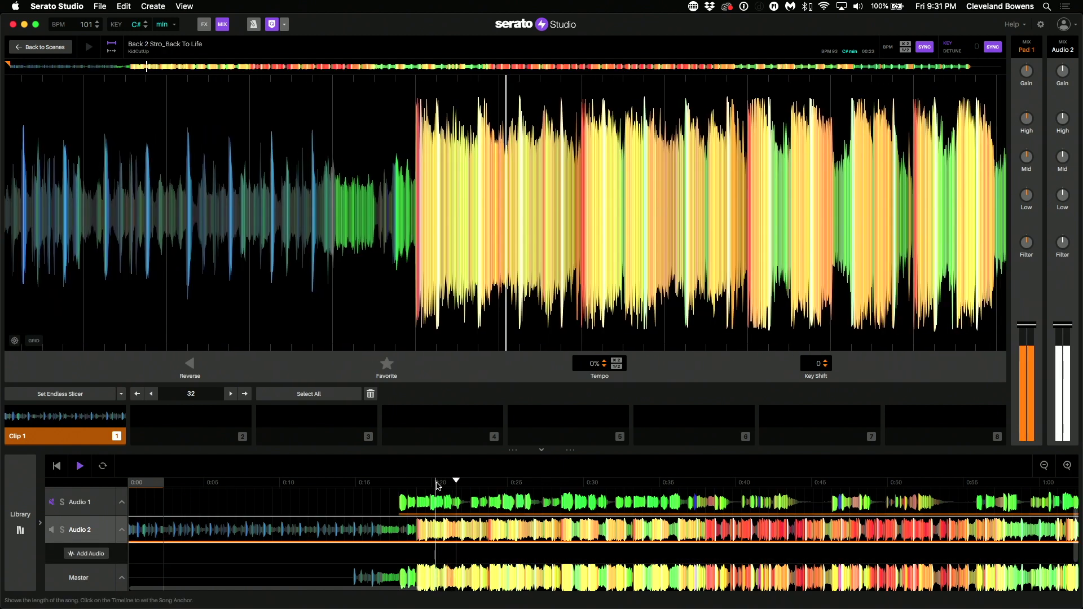
key(space)
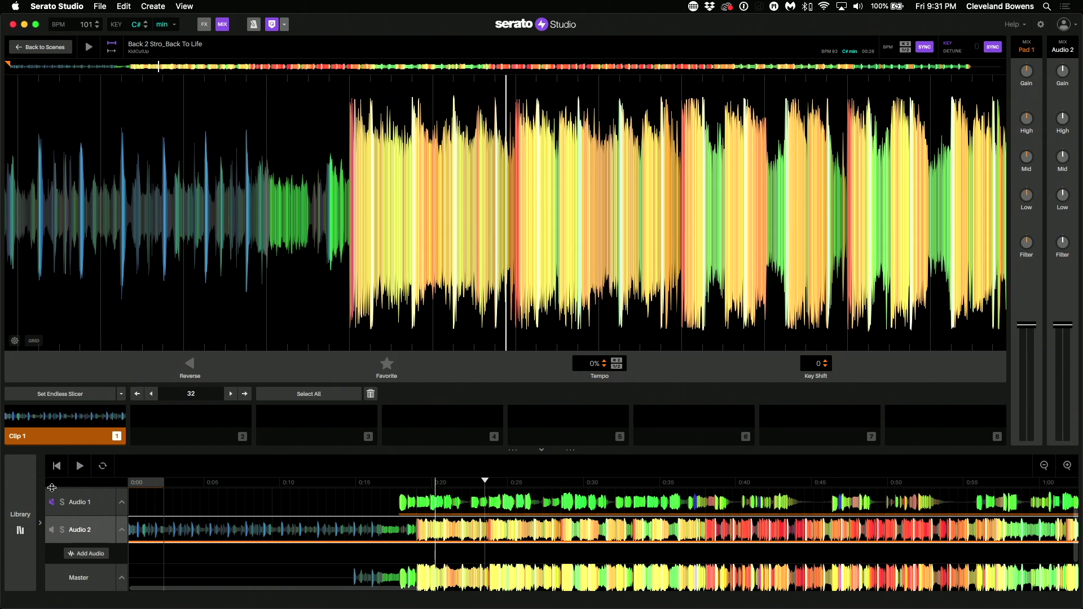
key(space)
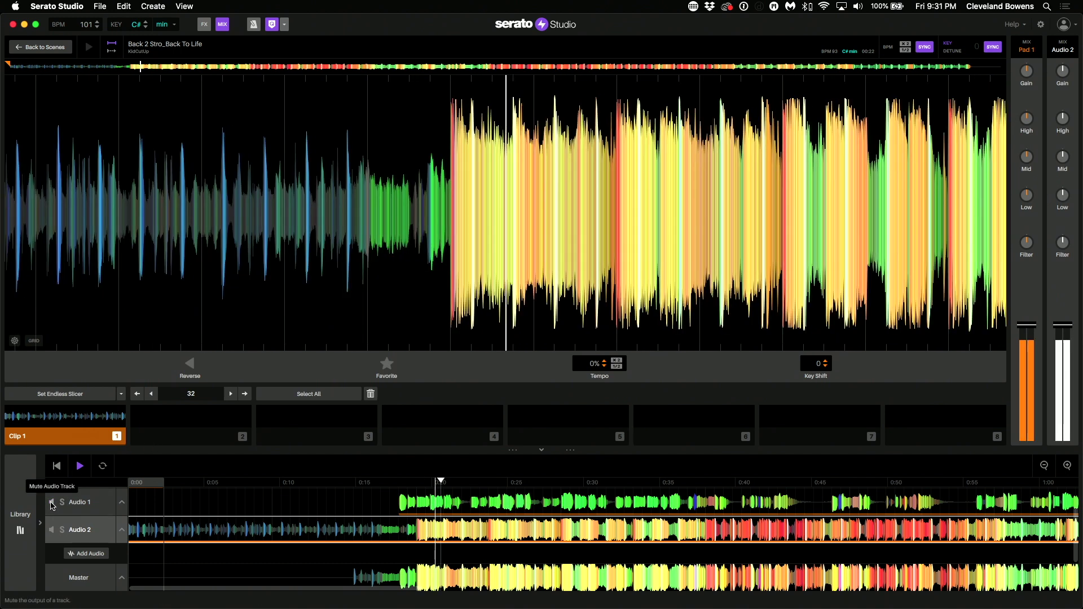
key(space)
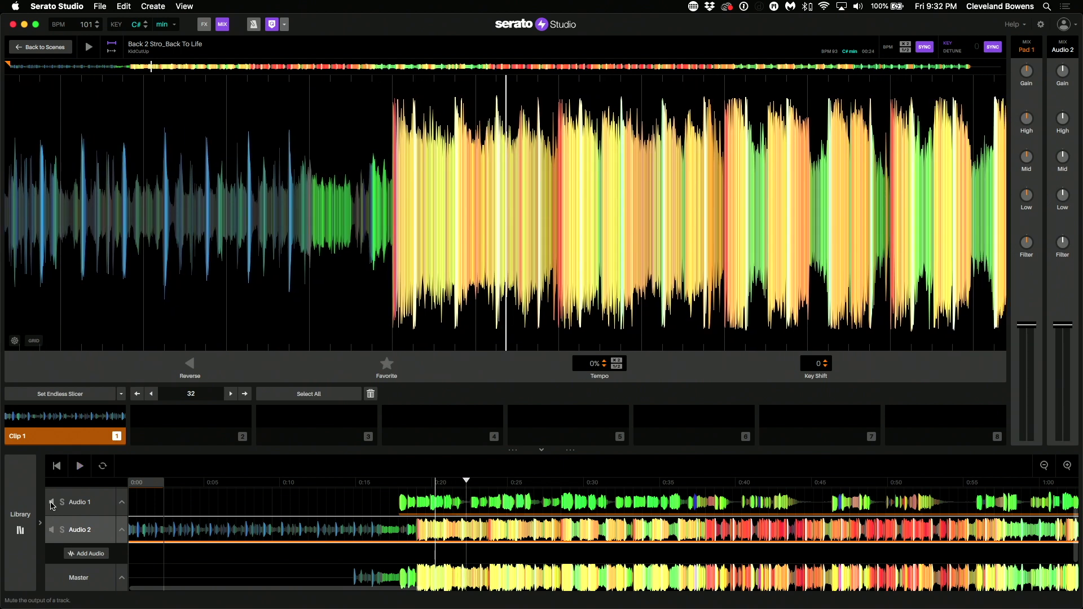
Step: Play the arrangement from about 1:56 and mute Audio 1 to hear the instrumental alone
scroll(683, 550, right, 10)
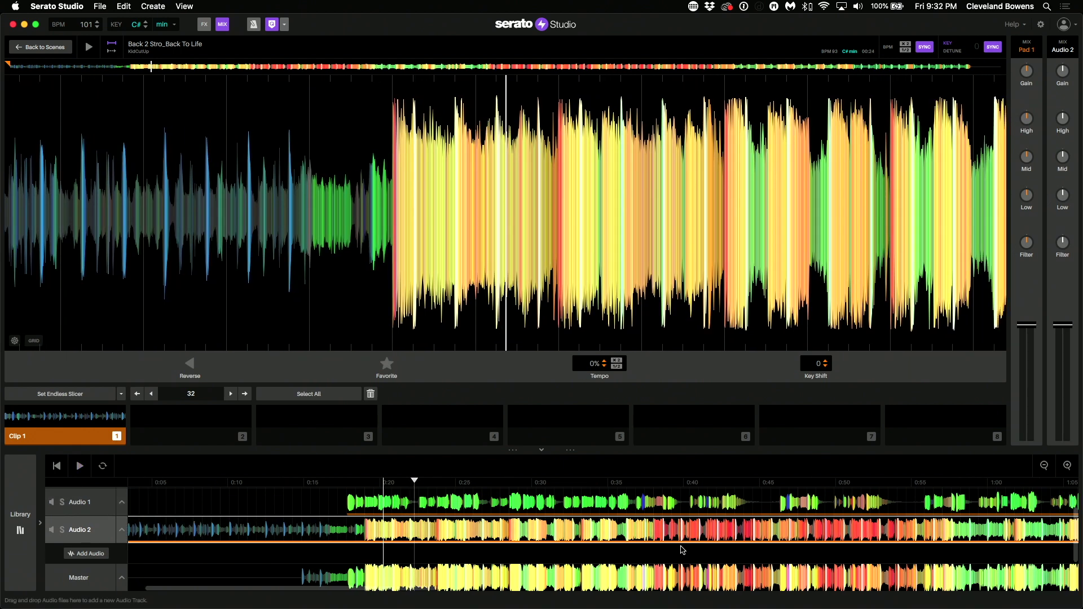
scroll(682, 550, right, 12)
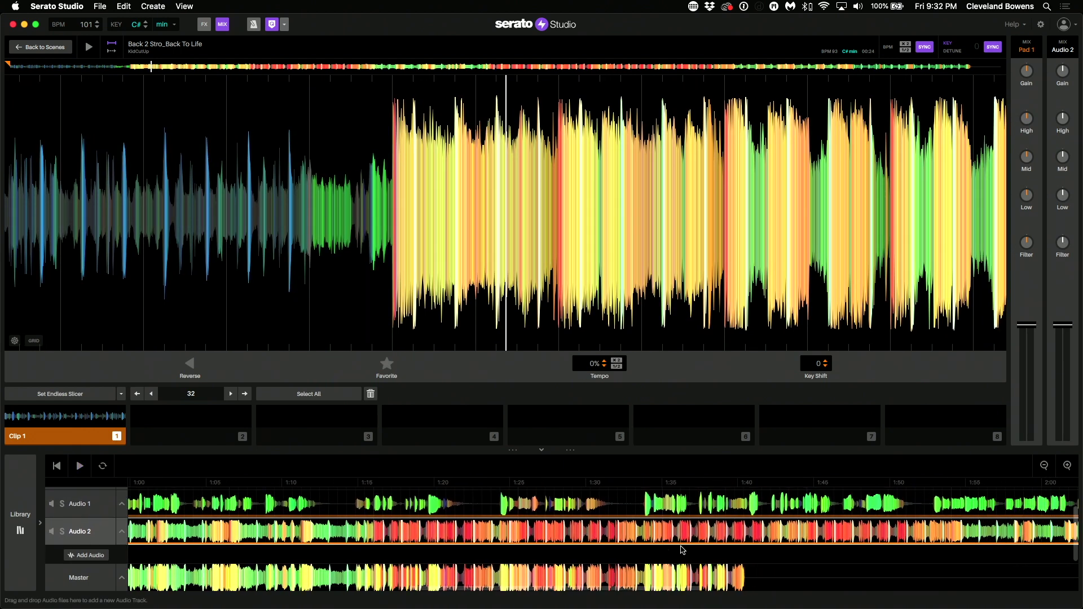
scroll(682, 550, right, 2)
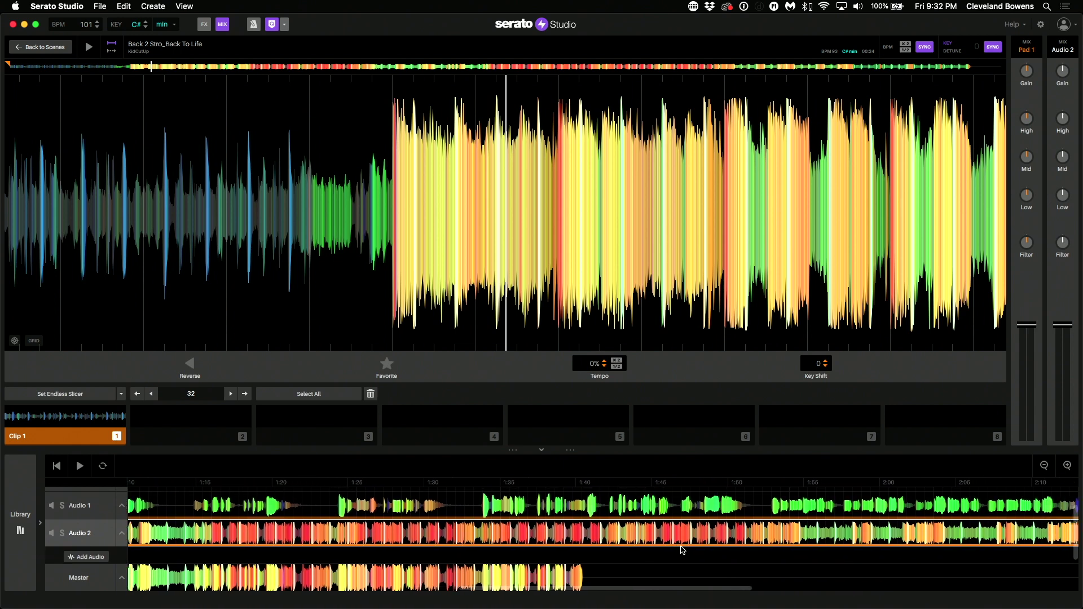
click(823, 488)
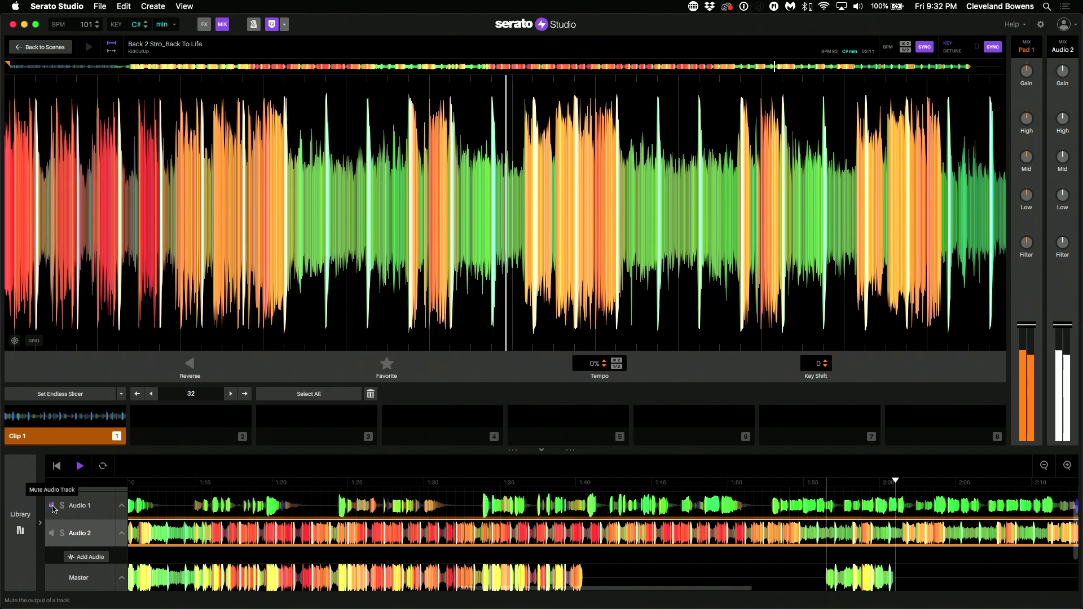
key(space)
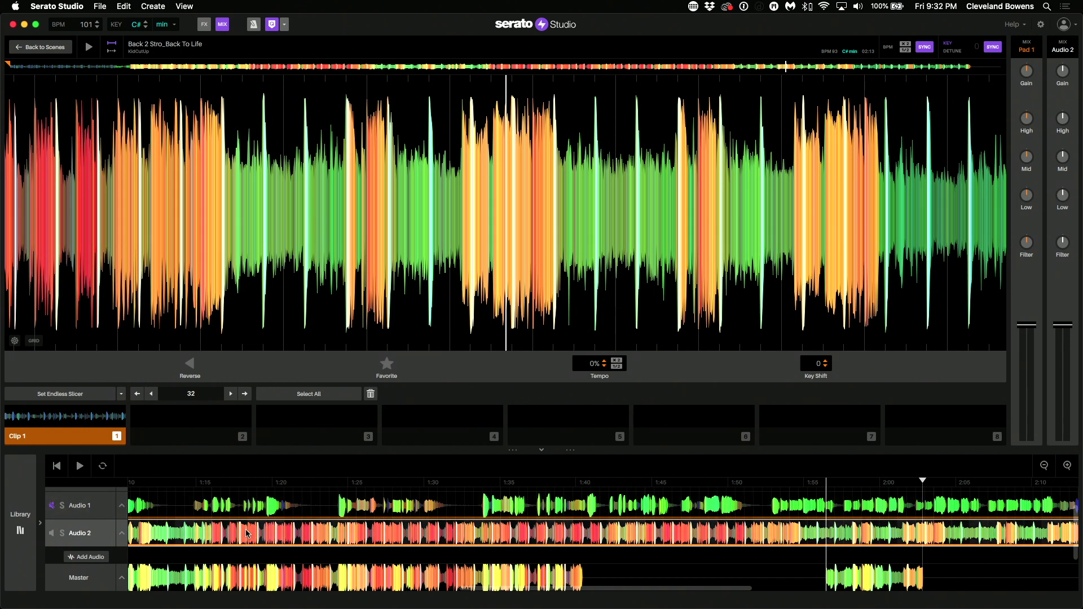
Step: Play the instrumental from about 1:17 with Audio 1 still muted
click(228, 481)
key(space)
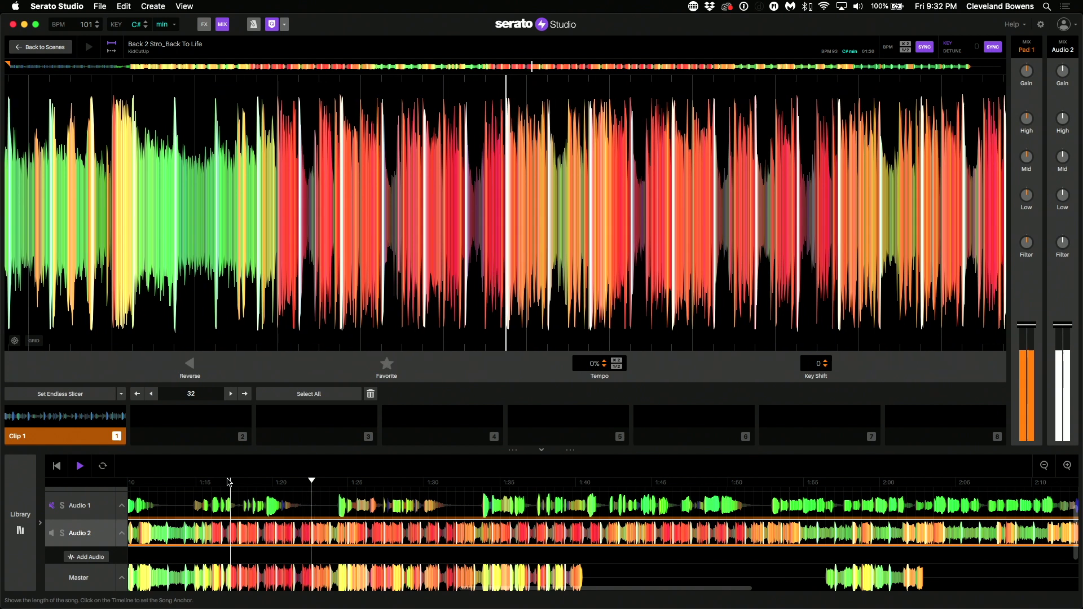
key(space)
Step: Examine the ends of both clips, unmute and solo Audio 1, and play the acapella from about 2:18
click(544, 542)
scroll(546, 541, right, 8)
scroll(546, 542, right, 2)
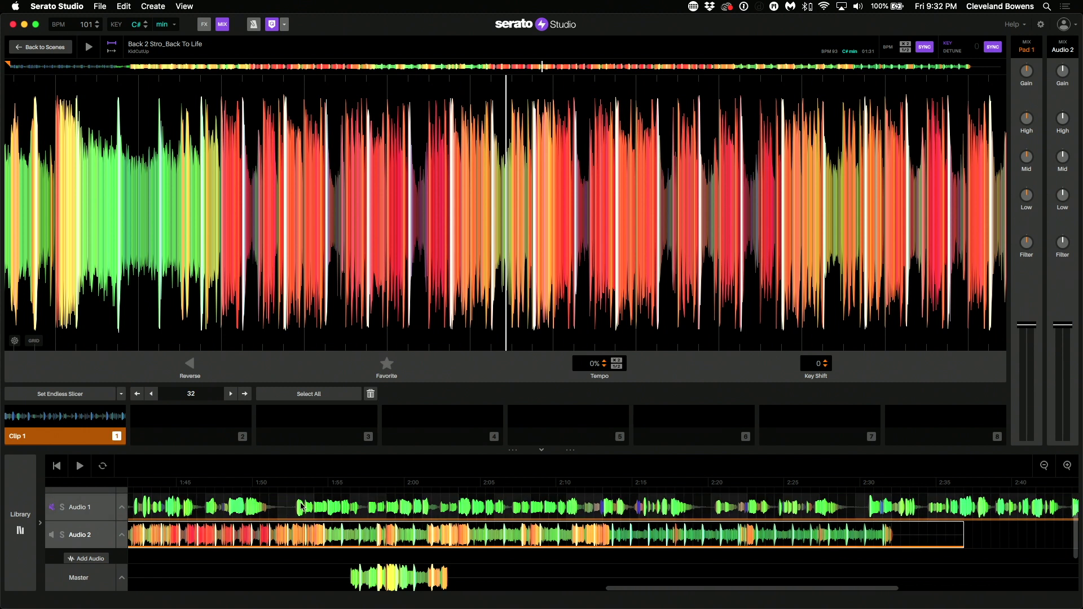
scroll(301, 506, right, 10)
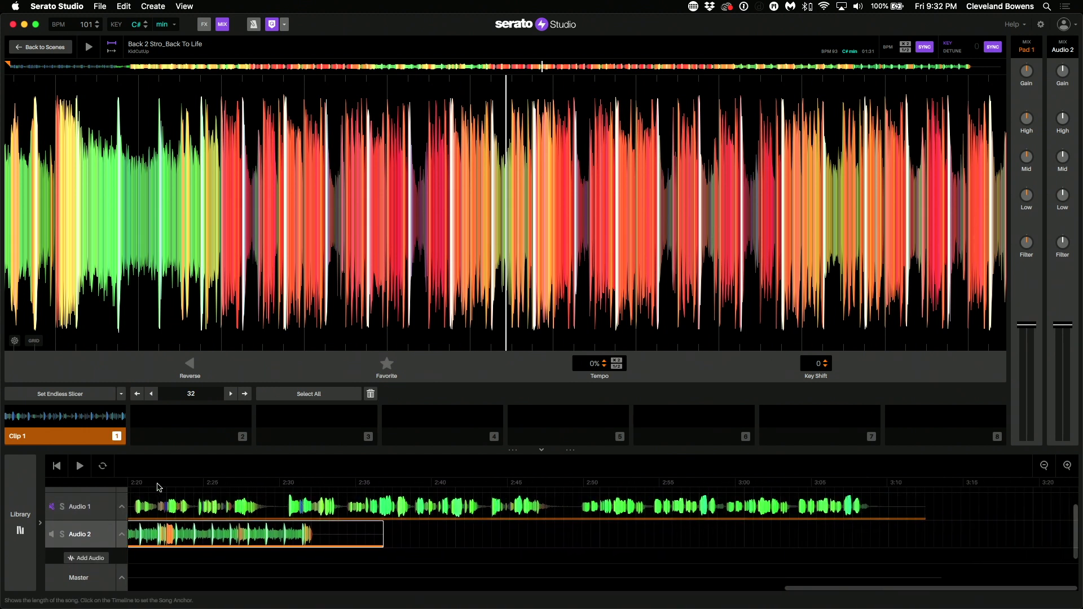
scroll(159, 508, left, 5)
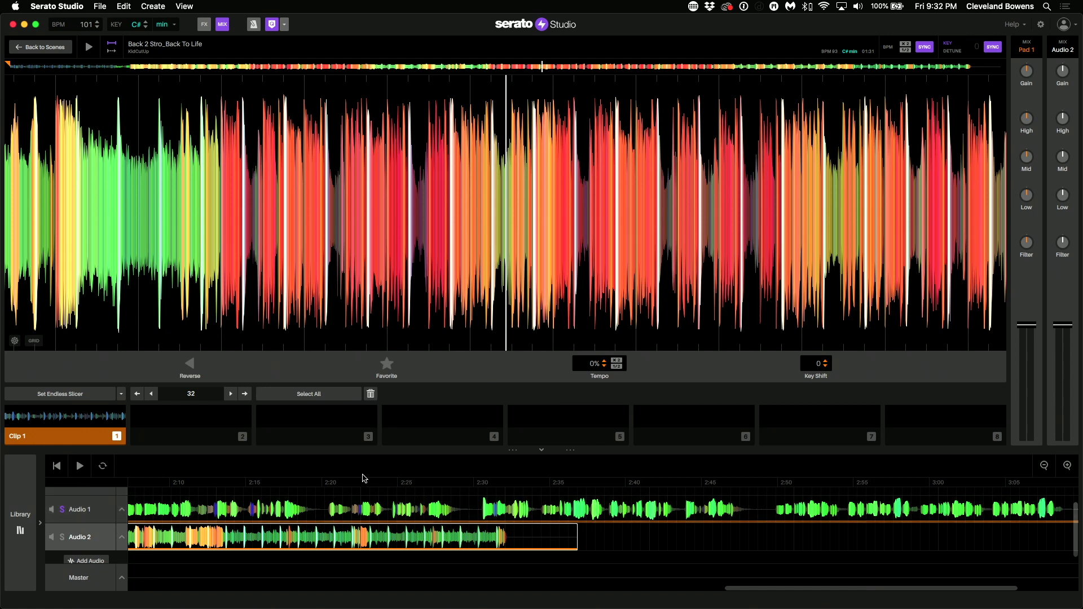
click(297, 486)
key(space)
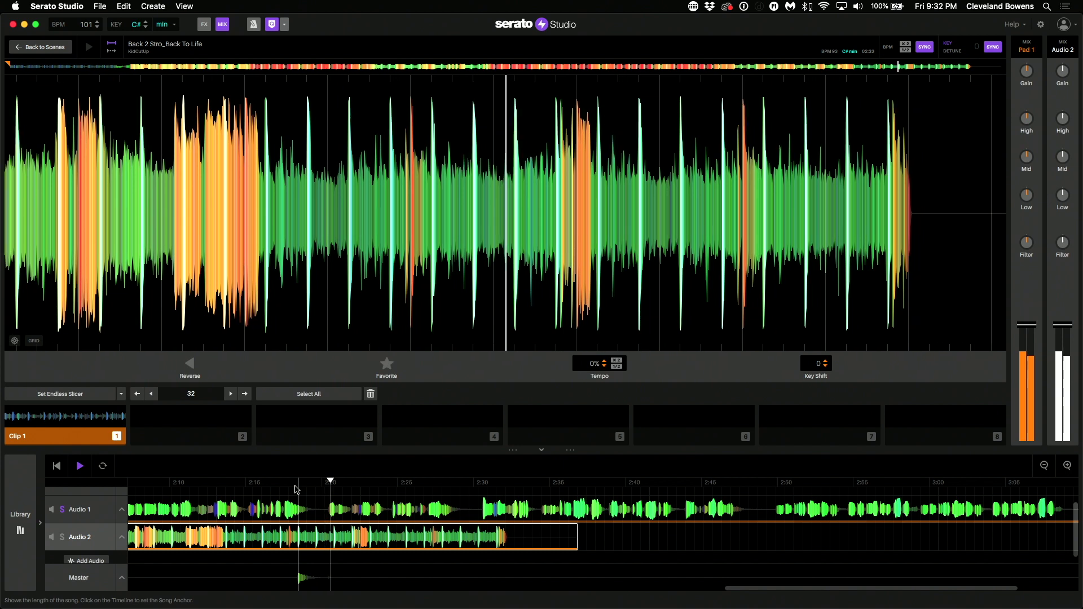
Step: Split the acapella clip on Audio 1 at about 1:52, in the gap just before the vocal resumes
scroll(295, 489, left, 5)
scroll(295, 489, up, 1)
scroll(295, 489, left, 4)
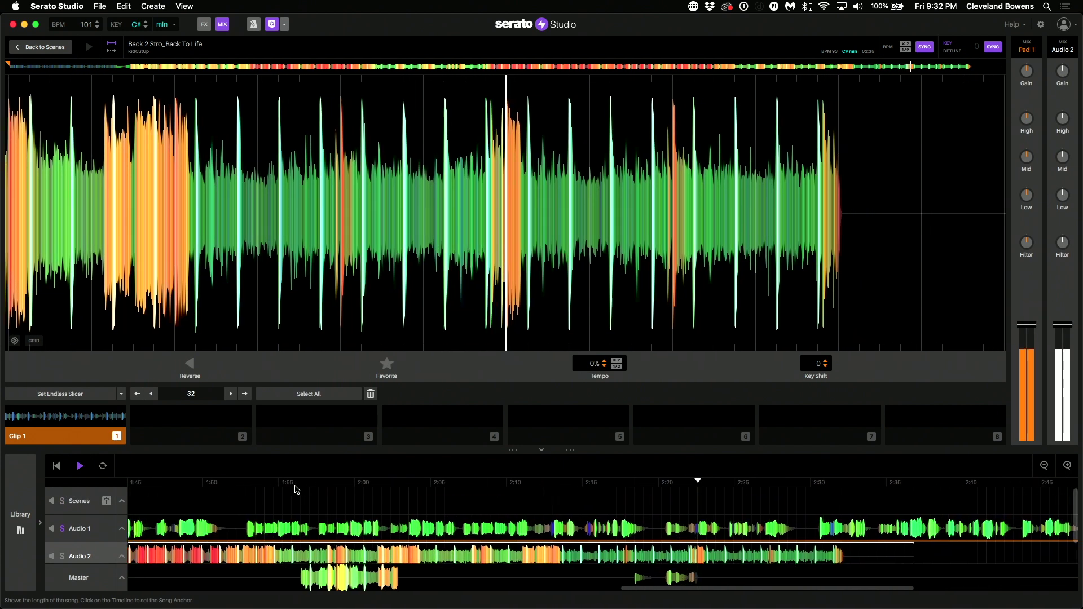
click(210, 501)
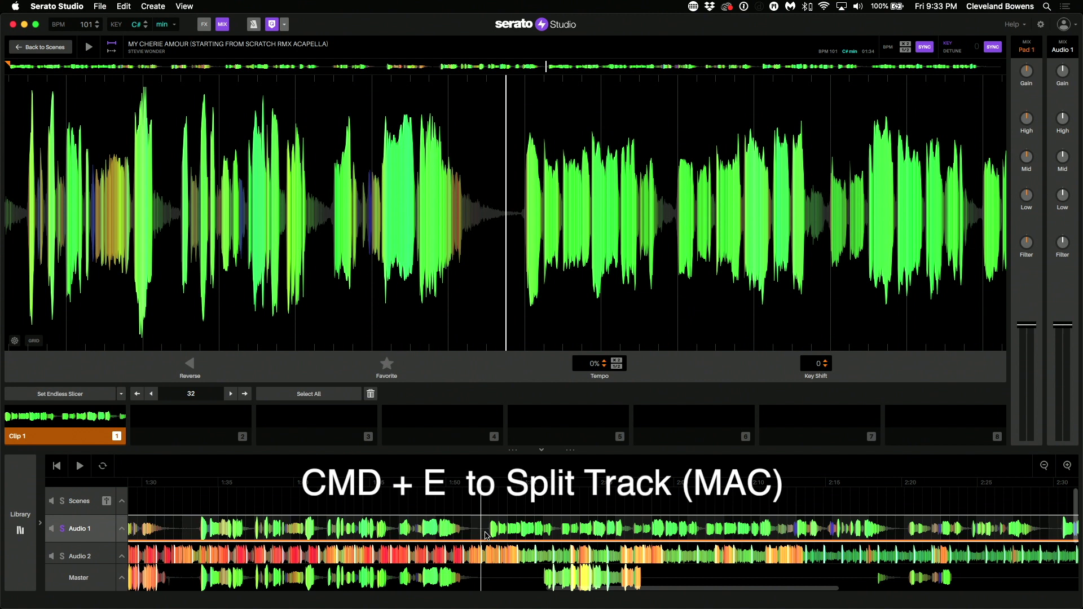
key(super+e)
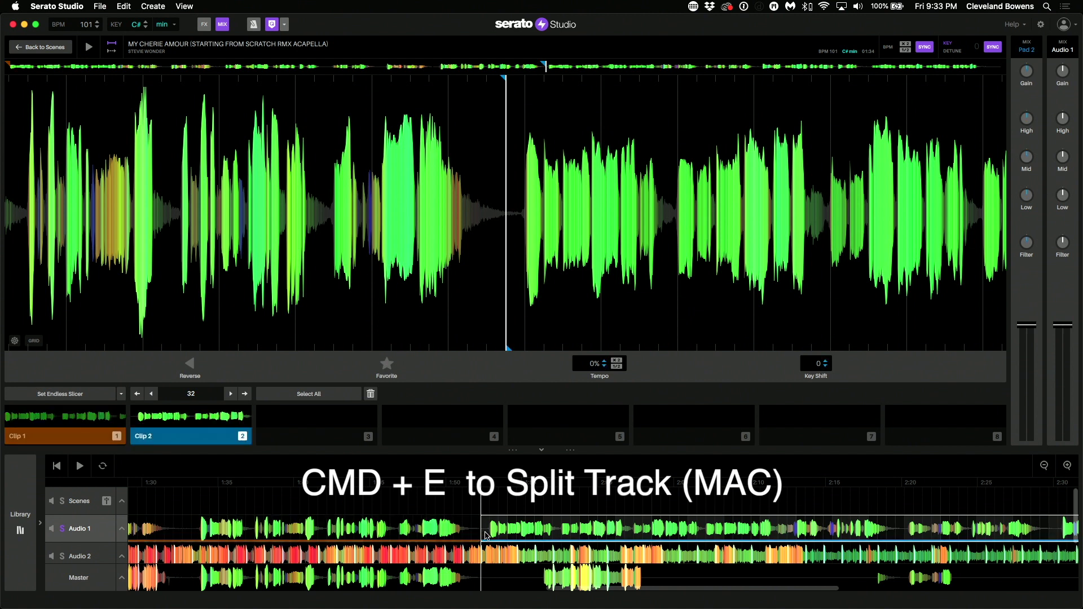
Step: Delete the acapella section after the 1:52 split from Audio 1 and clear its Clip 2 cue
click(177, 441)
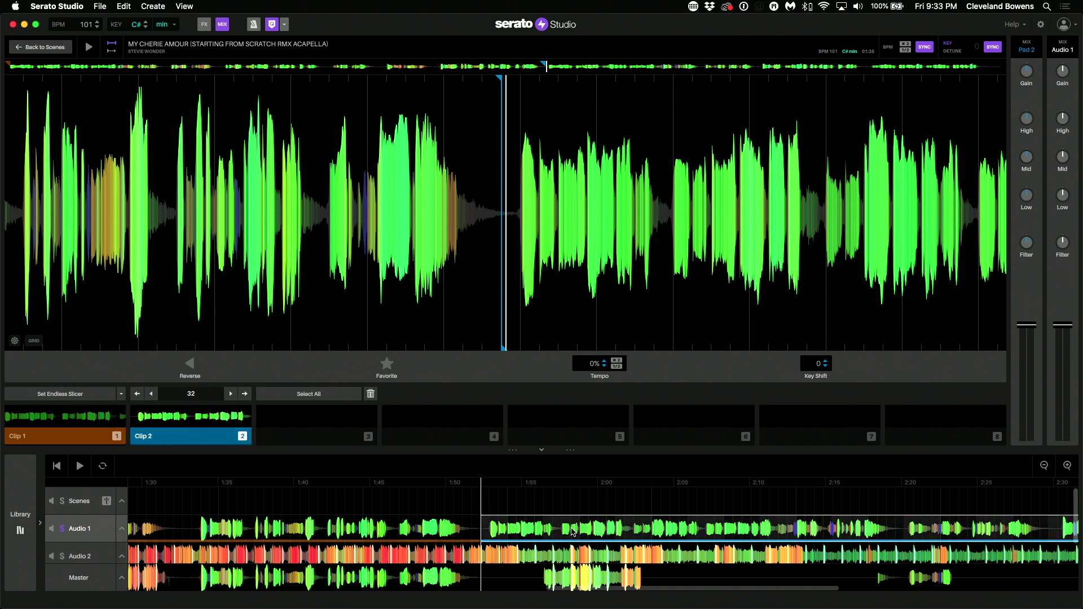
click(571, 530)
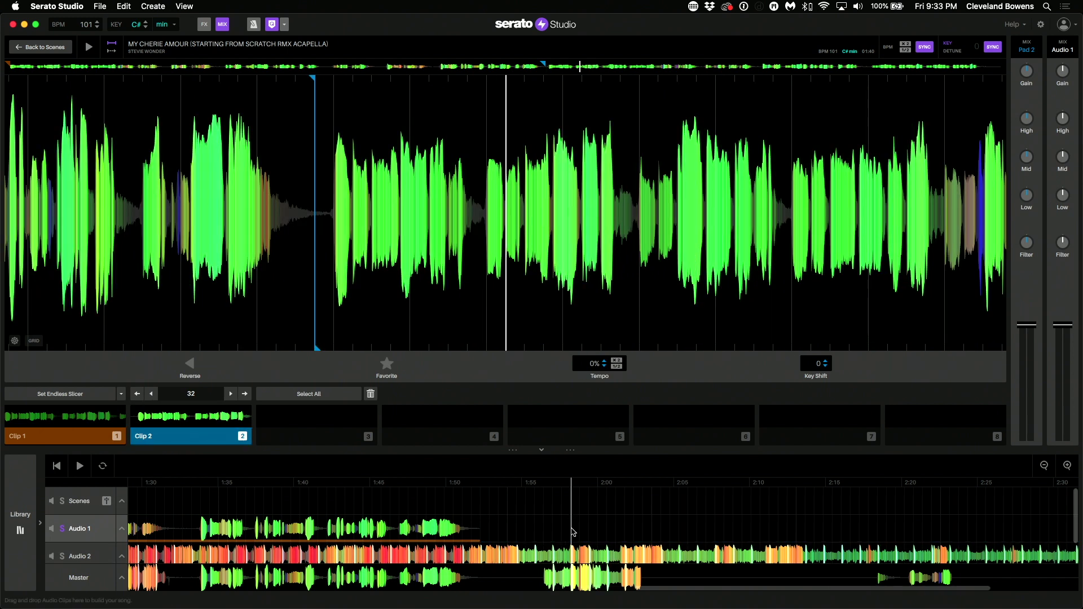
click(191, 439)
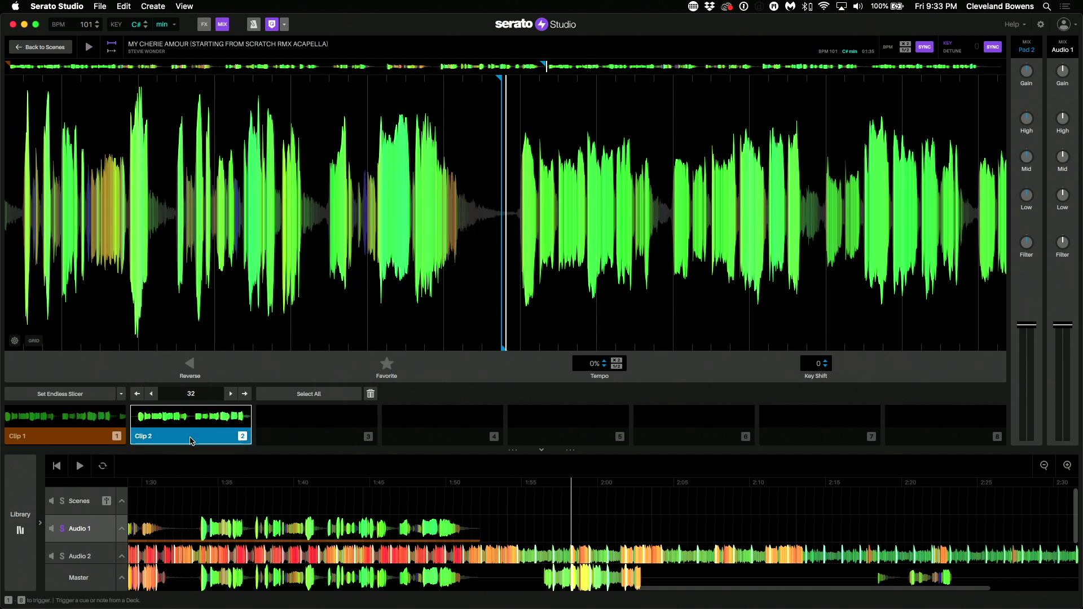
key(Delete)
Step: Play the Back 2 Stro instrumental on Audio 2 from its beginning
scroll(330, 510, left, 10)
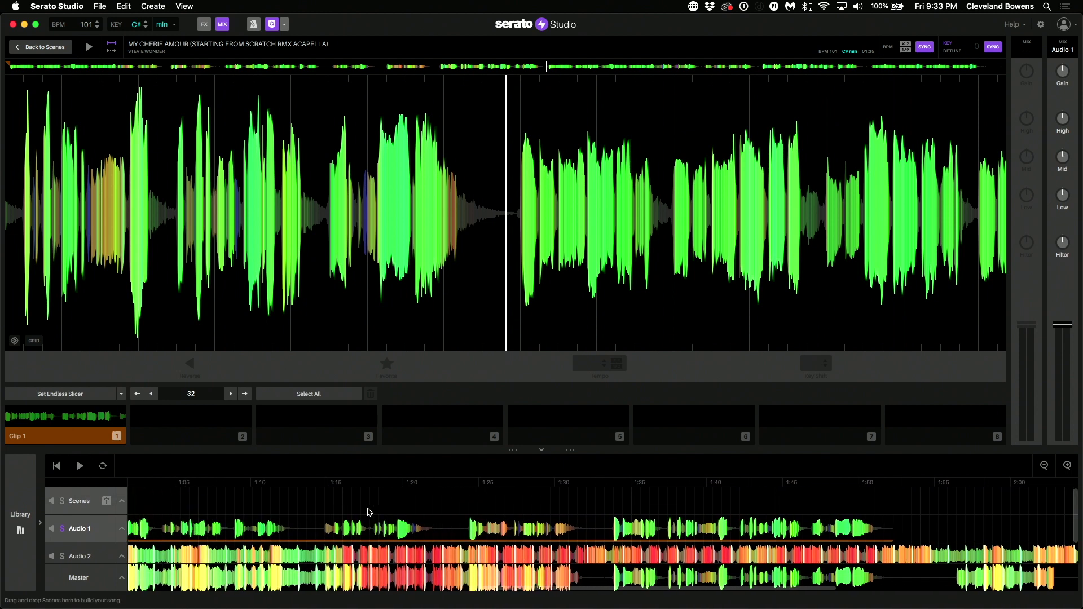
scroll(367, 511, left, 20)
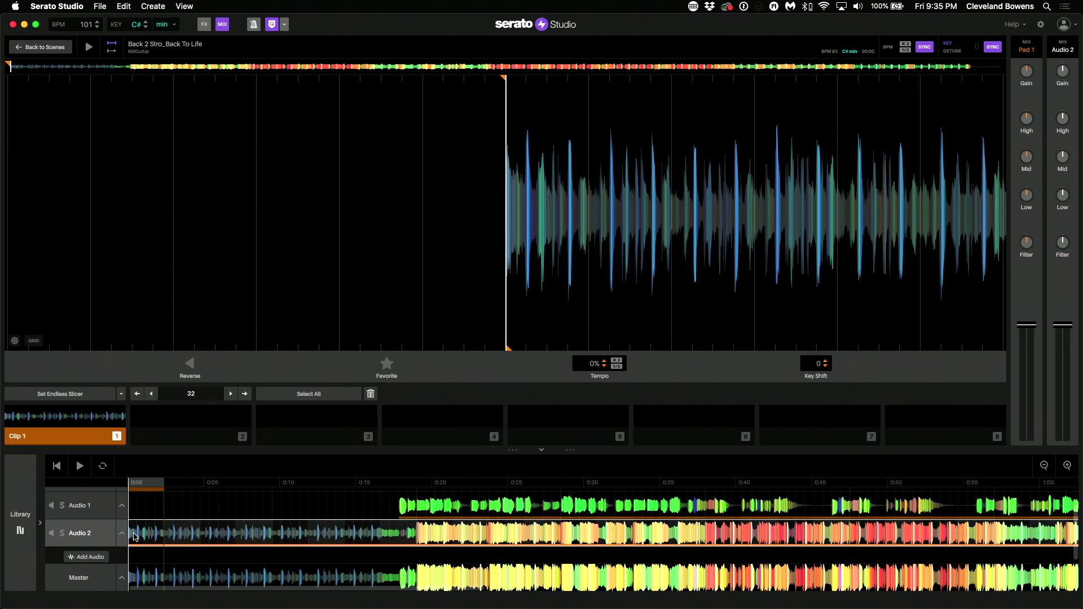
key(space)
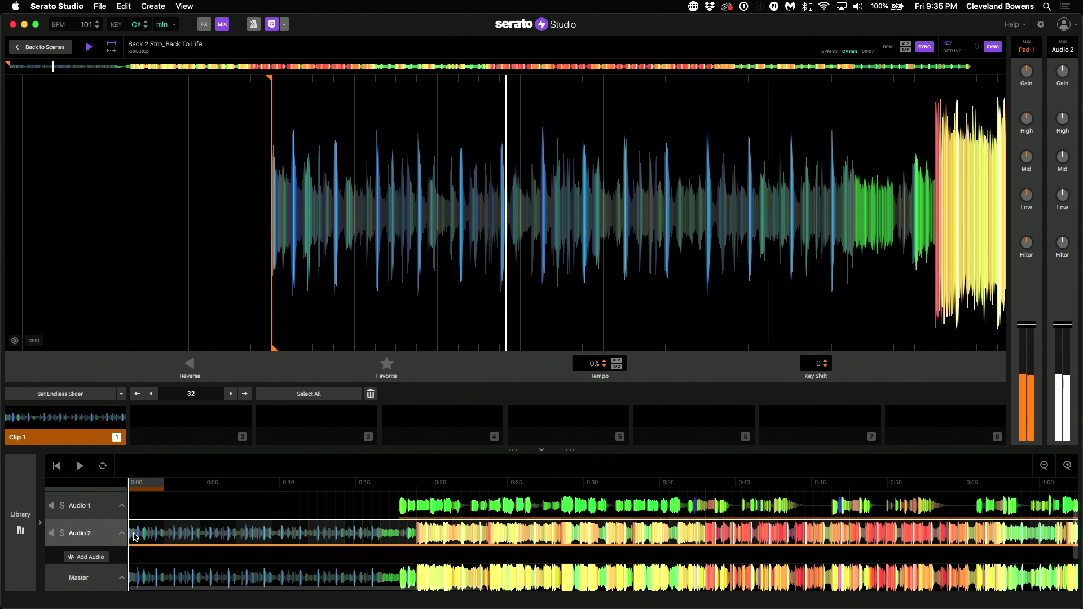
click(135, 536)
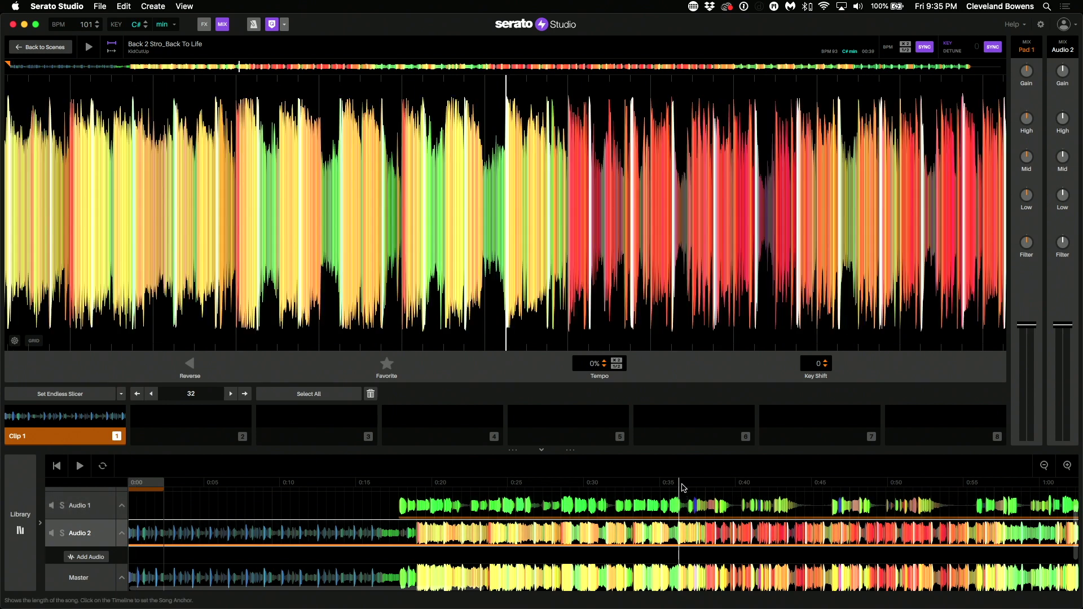
Step: Play the instrumental from about 0:36 and set cues on pads 2 and 3 as the next section starts
click(682, 487)
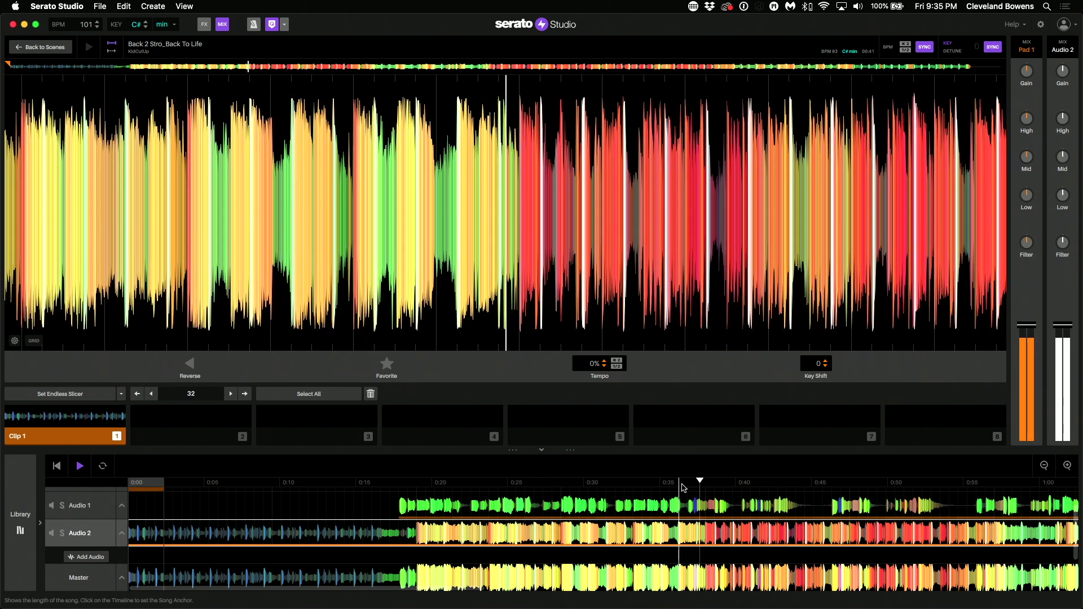
key(2)
key(3)
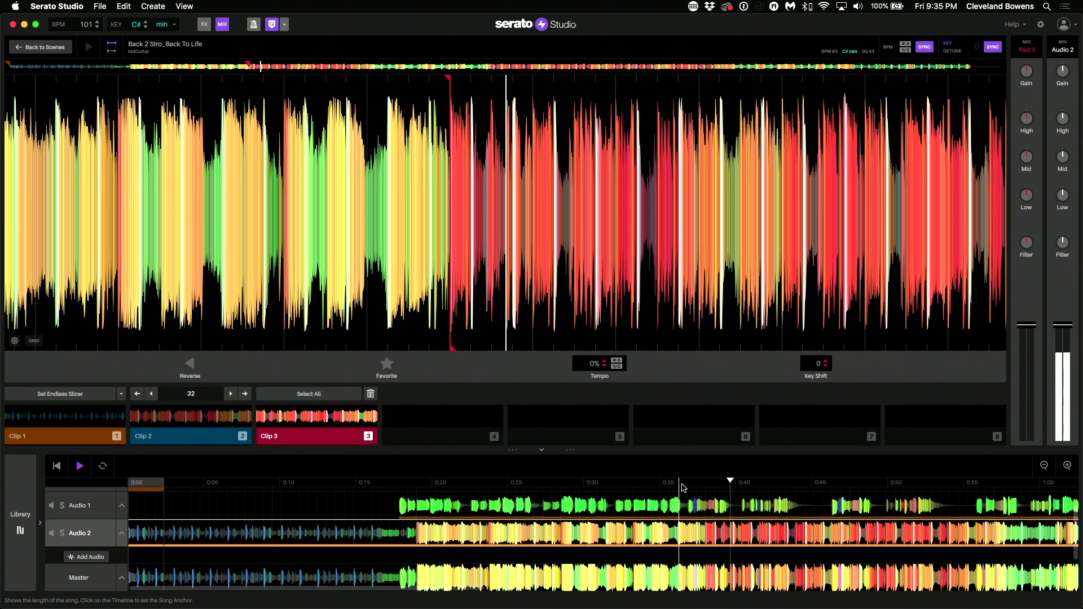
Step: Compare the two new cues, delete Clip 3, and set the end point of Clip 2 at about 0:52 in the track
key(2)
key(3)
click(306, 432)
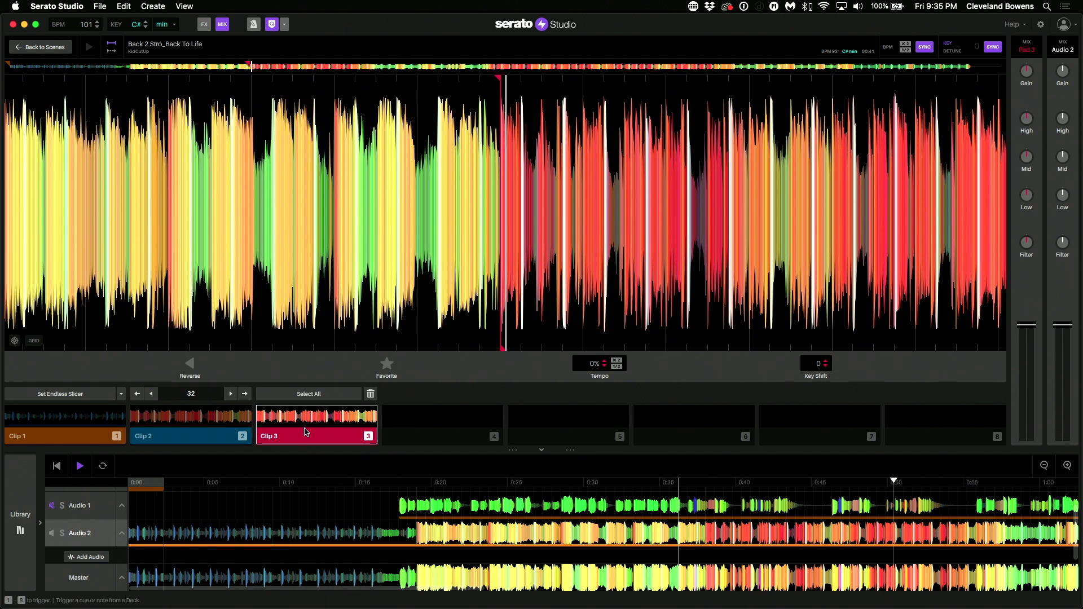
key(BackSpace)
key(2)
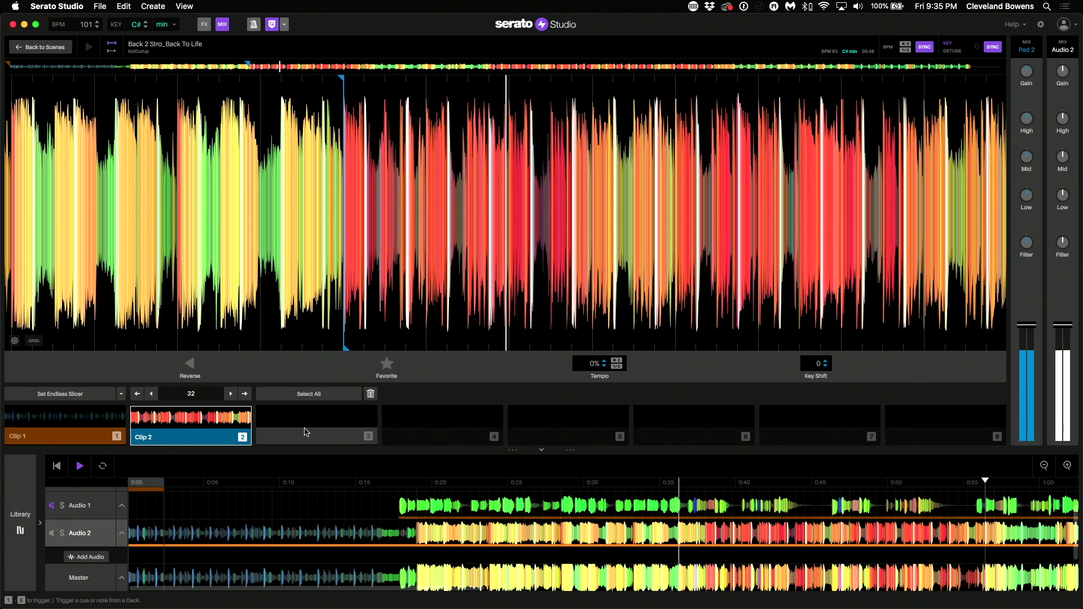
drag(308, 158, 266, 158)
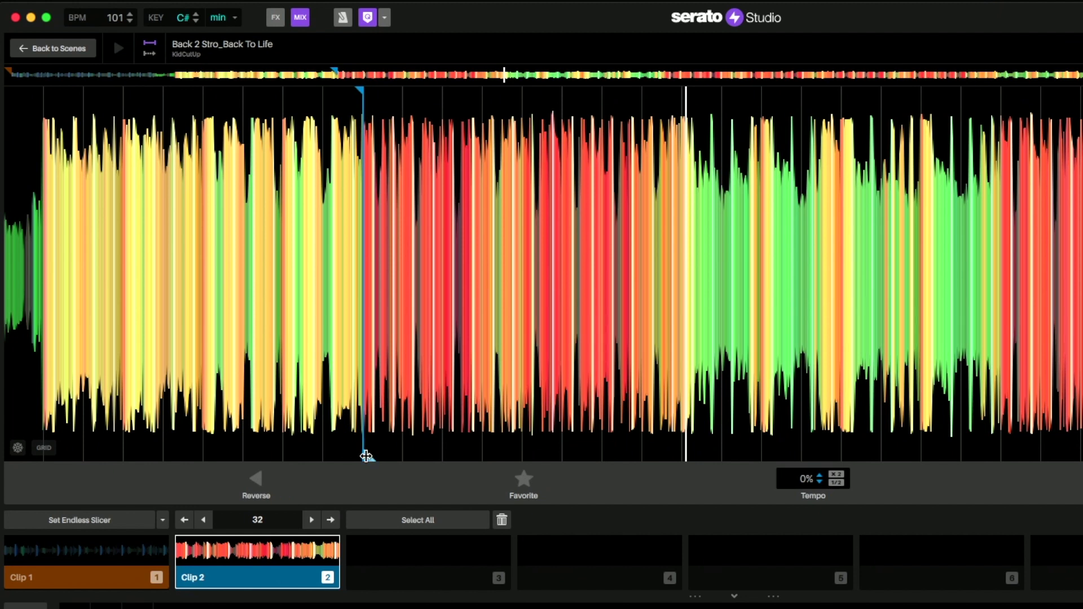
mouse_move(366, 455)
mouse_down()
mouse_move(532, 458)
mouse_move(619, 500)
mouse_move(687, 497)
mouse_up()
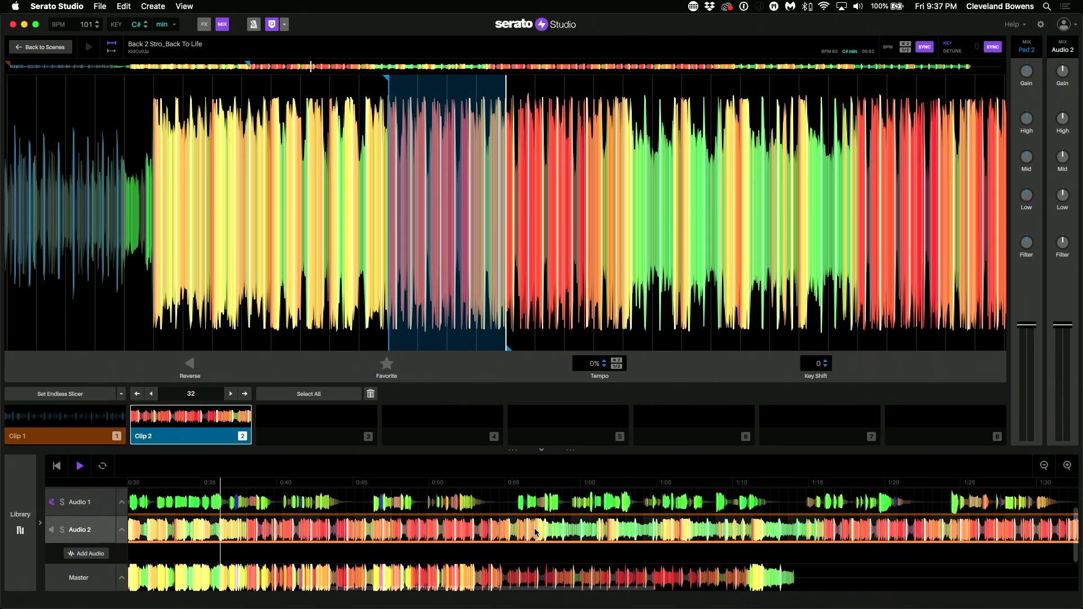
Step: Set a Clip 3 cue just after 1:52 in the arrangement, undo the extra Clip 4, and end Clip 3 at about 2:14 in the track
scroll(622, 502, right, 5)
scroll(622, 502, right, 3)
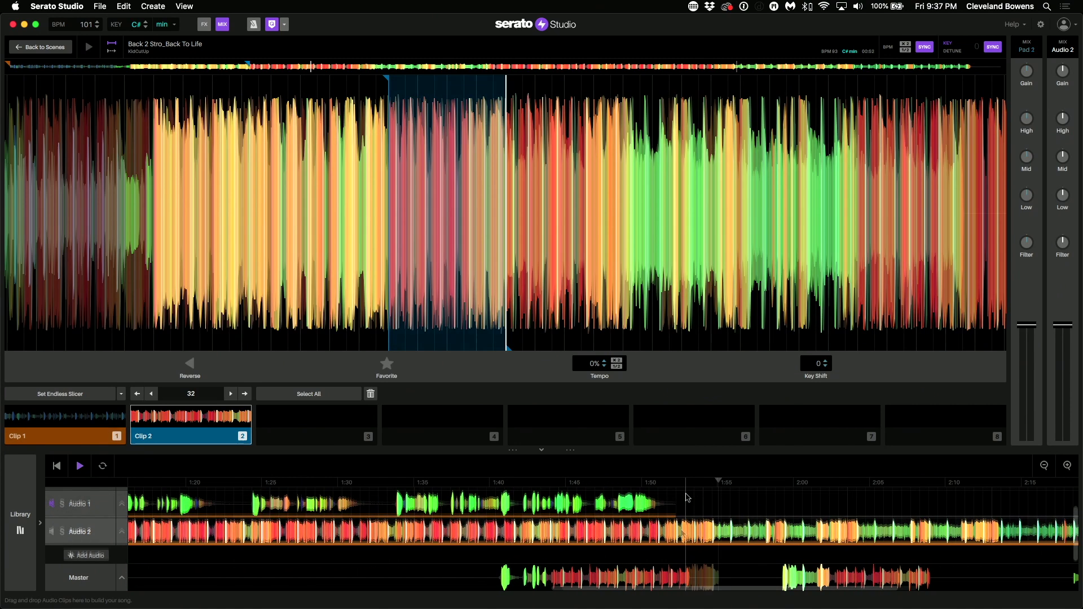
key(3)
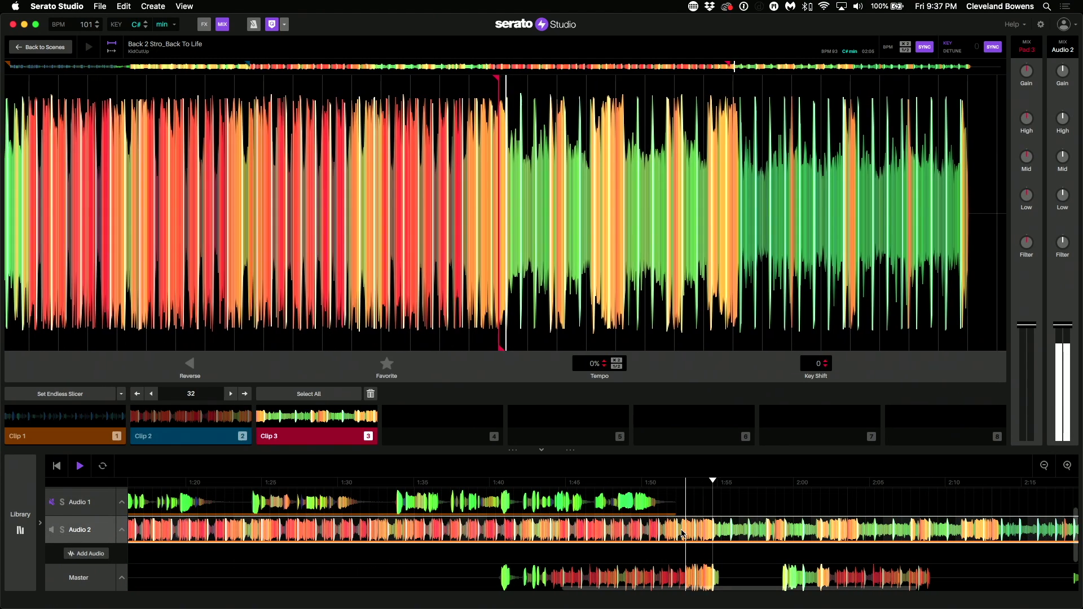
key(4)
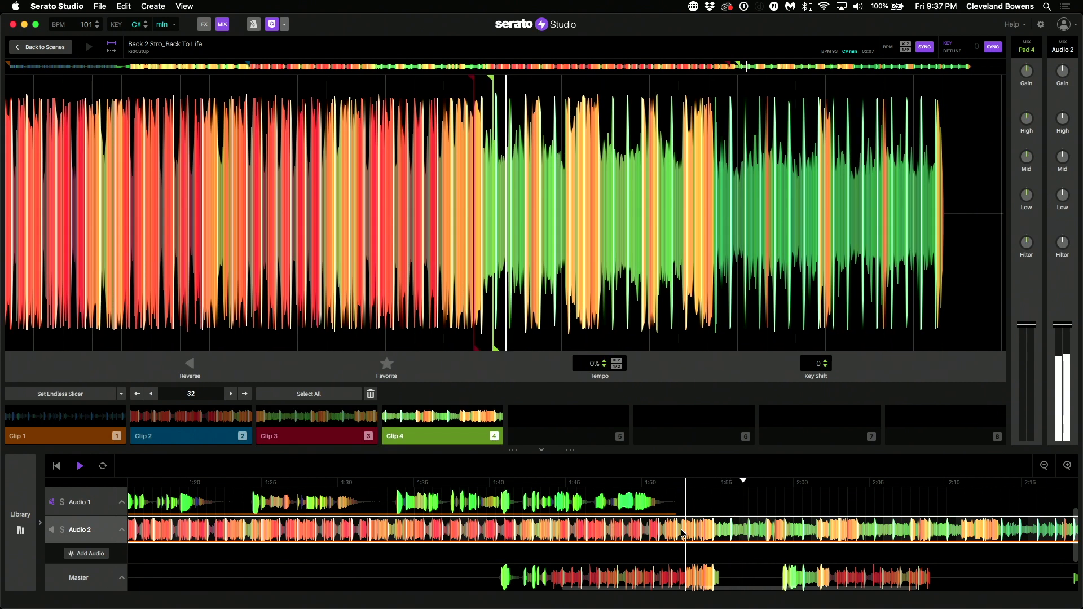
key(super+z)
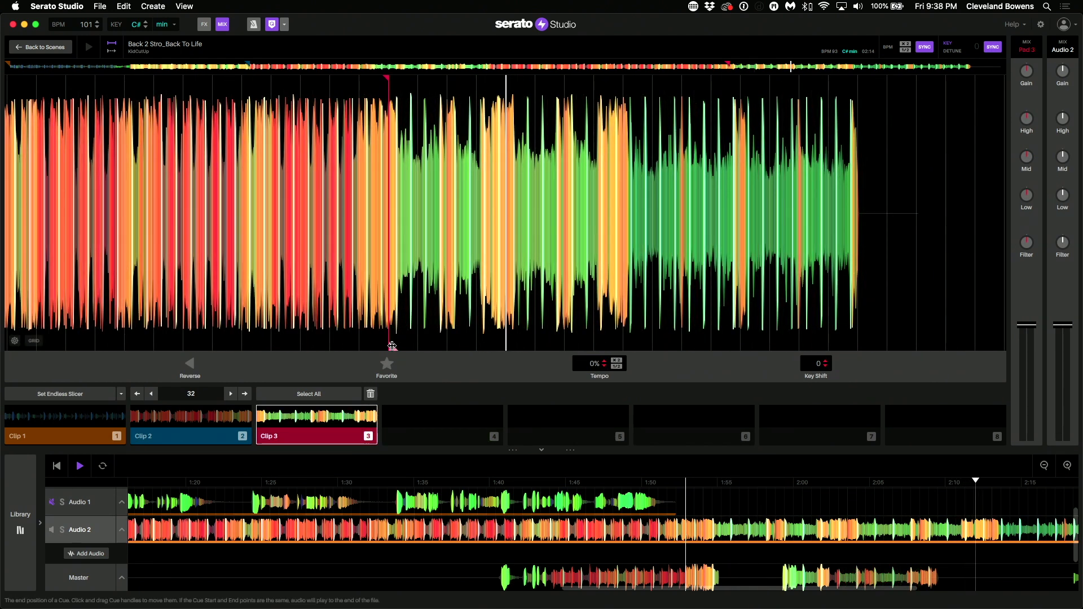
mouse_move(393, 346)
mouse_down()
mouse_move(522, 347)
mouse_move(510, 347)
mouse_up()
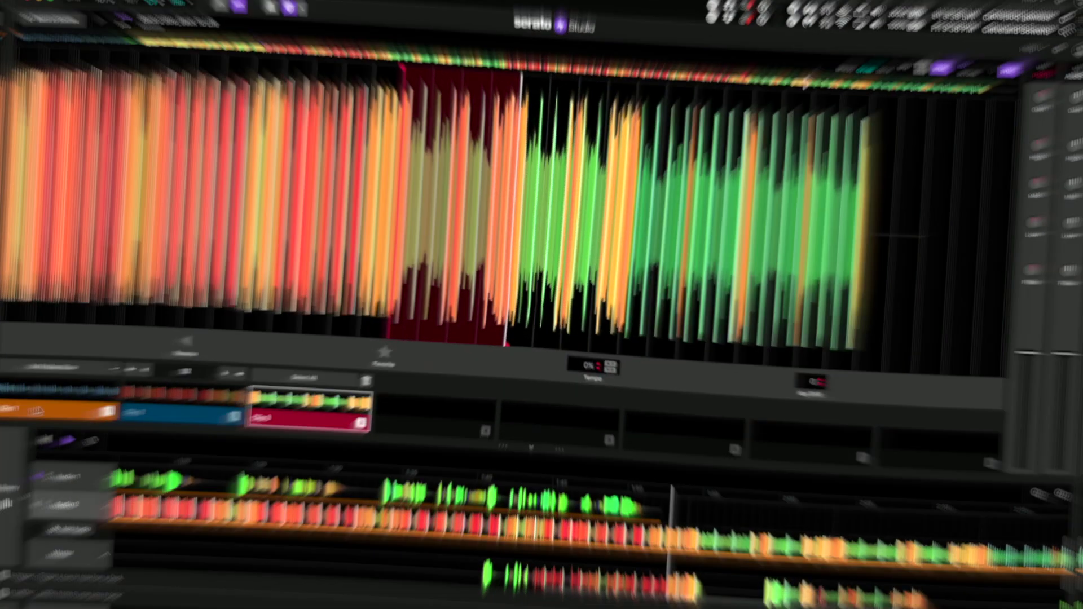
Step: Audition Clips 1, 2 and 3 of the instrumental in turn, and play Clip 2 again
click(47, 438)
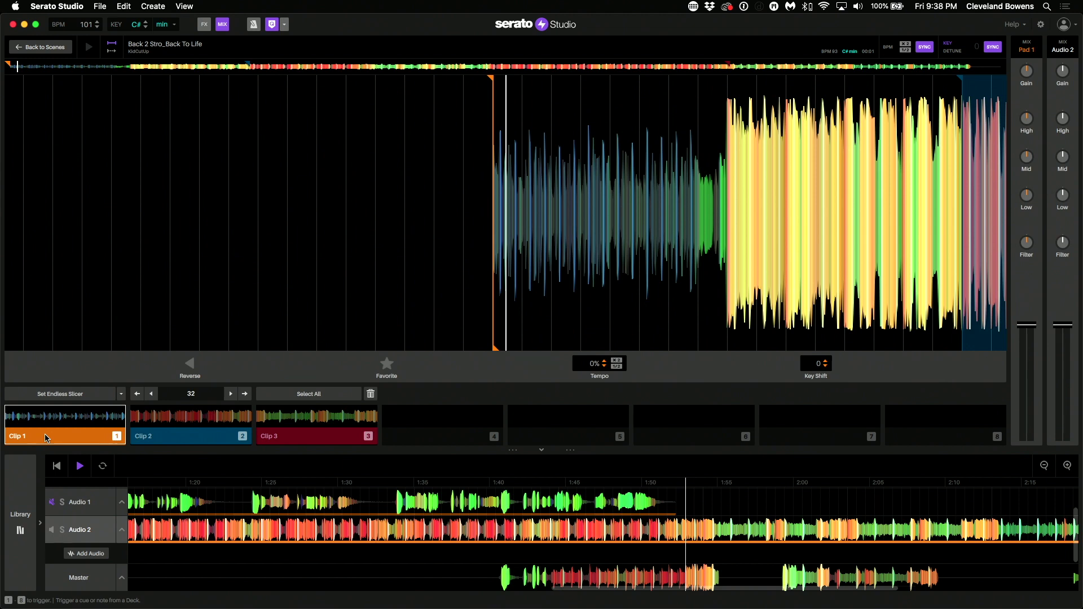
key(2)
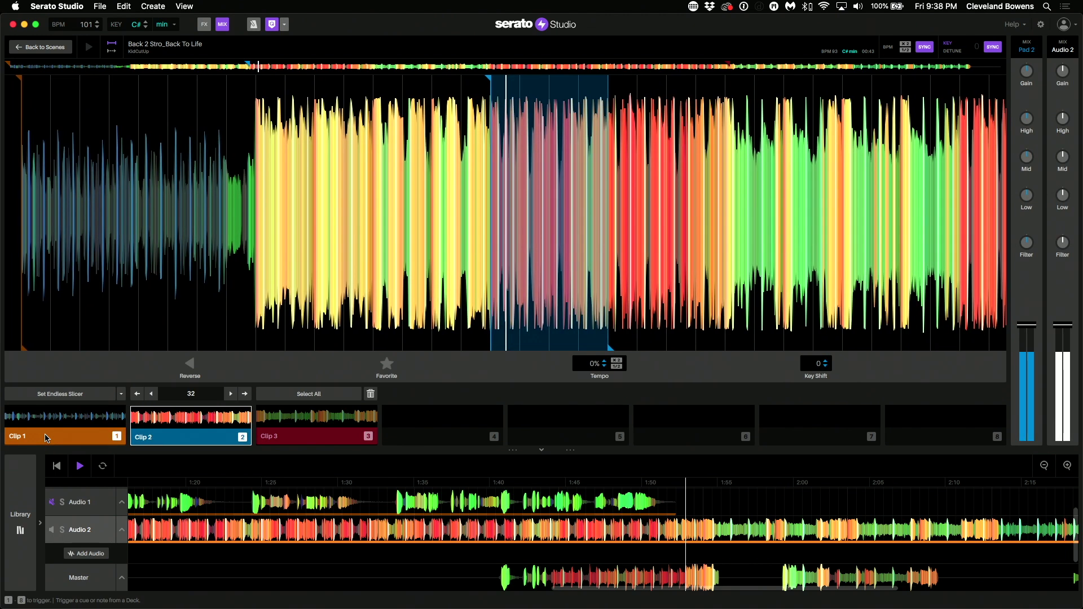
key(3)
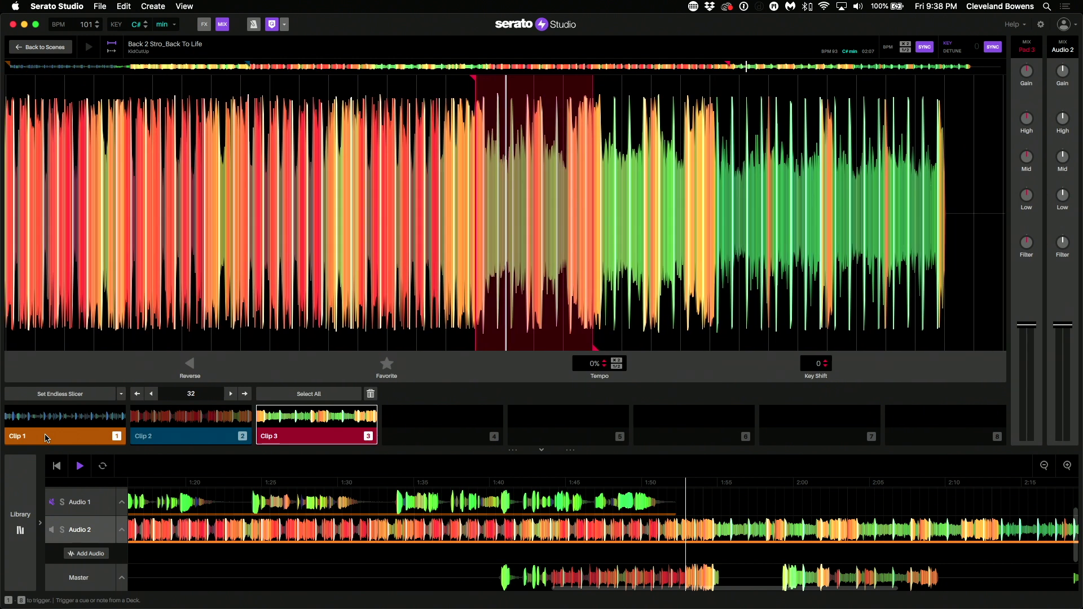
key(2)
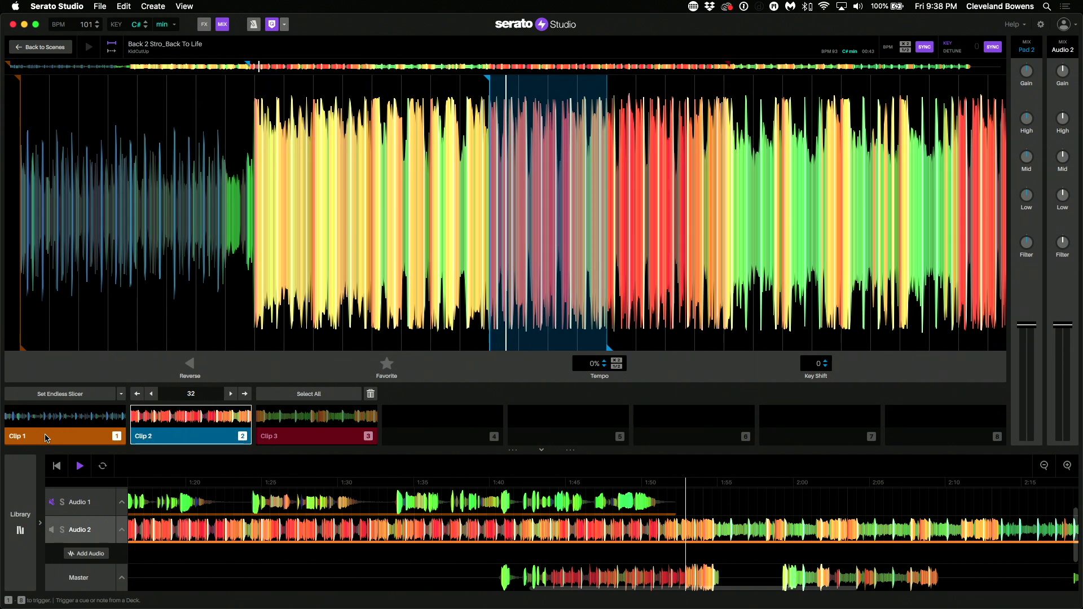
Step: Replace the full instrumental on Audio 2 with Clip 1, limited to the intro and placed at 0:00
click(78, 538)
scroll(213, 535, left, 15)
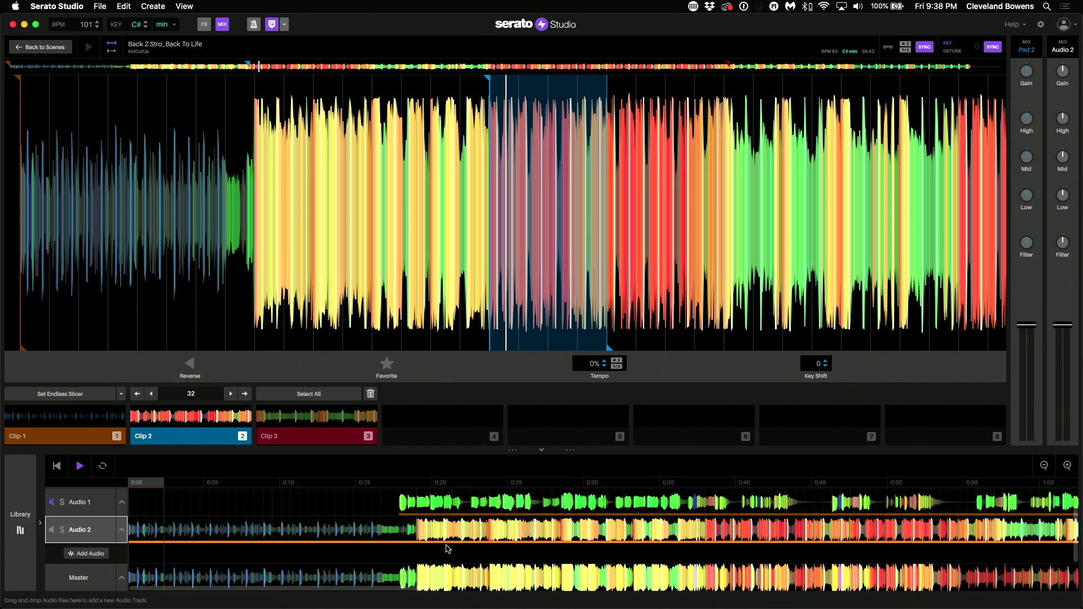
click(59, 428)
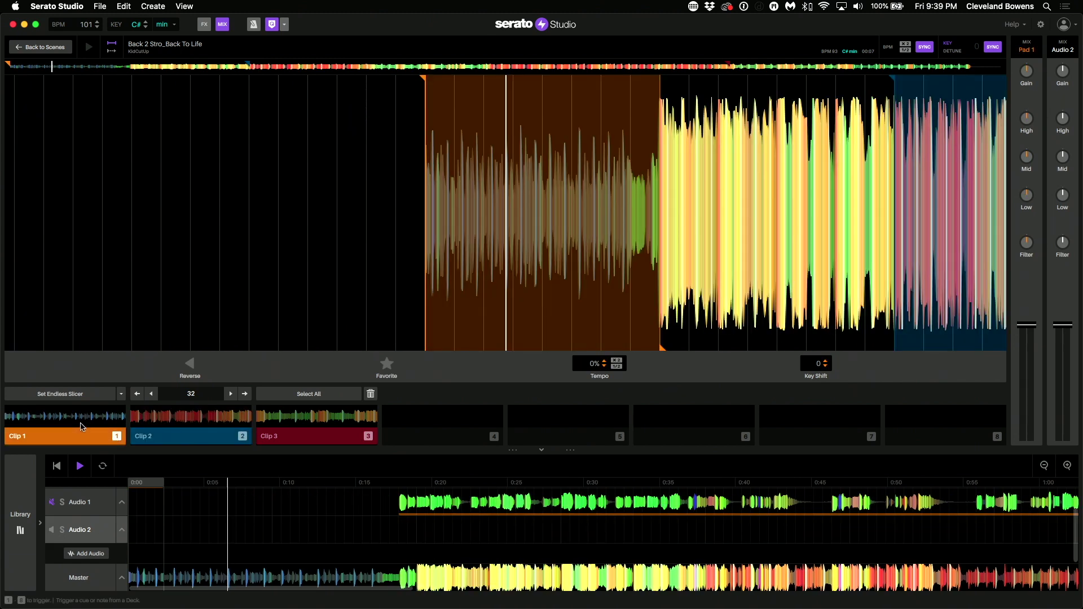
drag(57, 433, 165, 522)
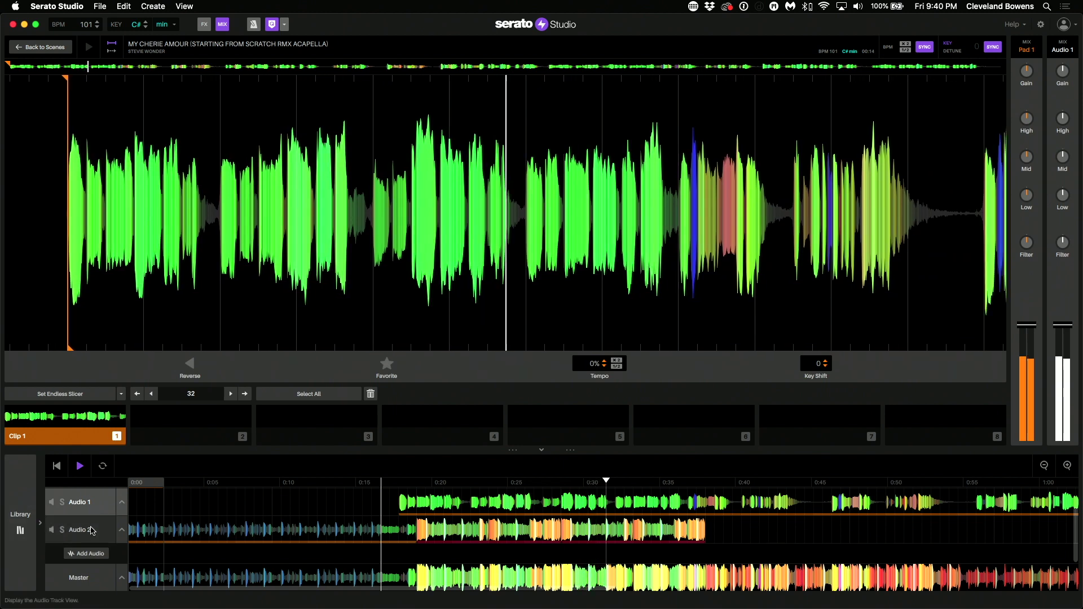
Step: Place Clip 2 on Audio 2 at about 0:37 and duplicate it end to end through about 1:25
click(109, 522)
click(166, 439)
drag(166, 440, 740, 523)
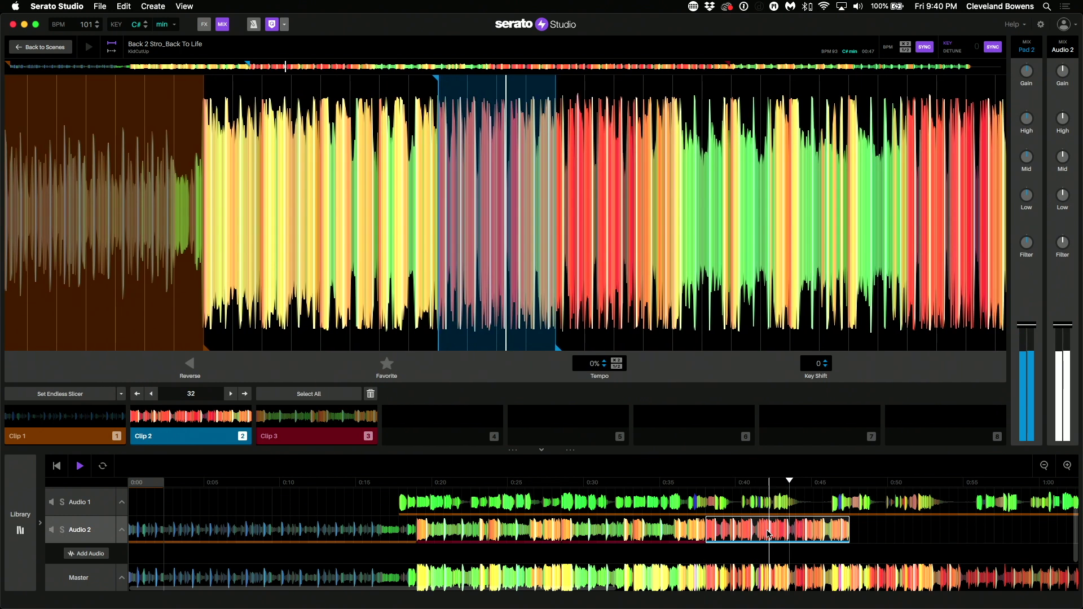
key(super+d)
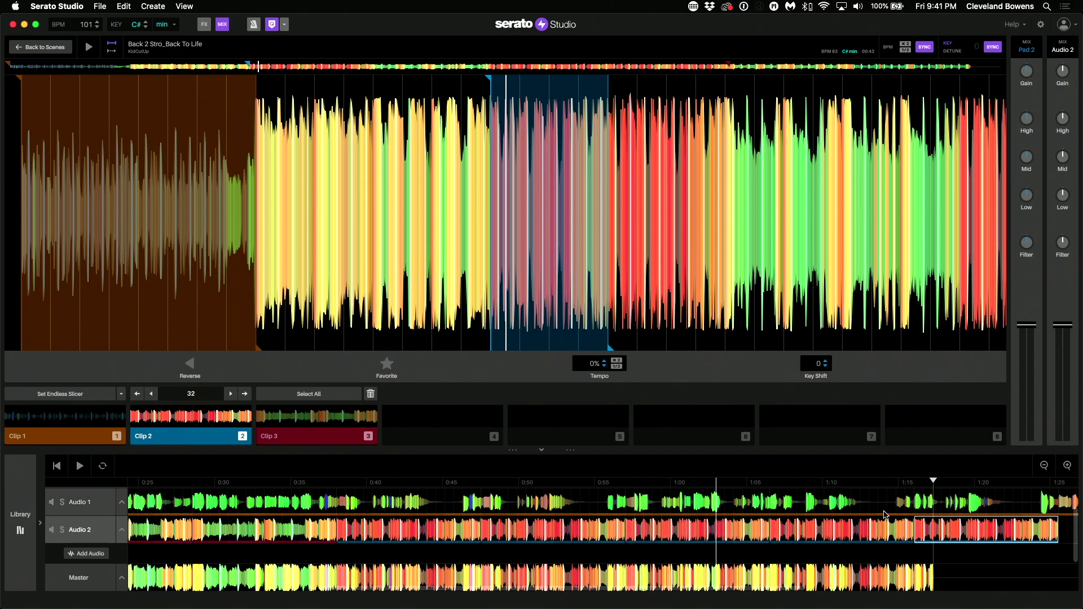
Step: Shorten the Clip 2 copy before 1:15 on Audio 2 to end at about 1:11, and play the resulting gap
click(904, 532)
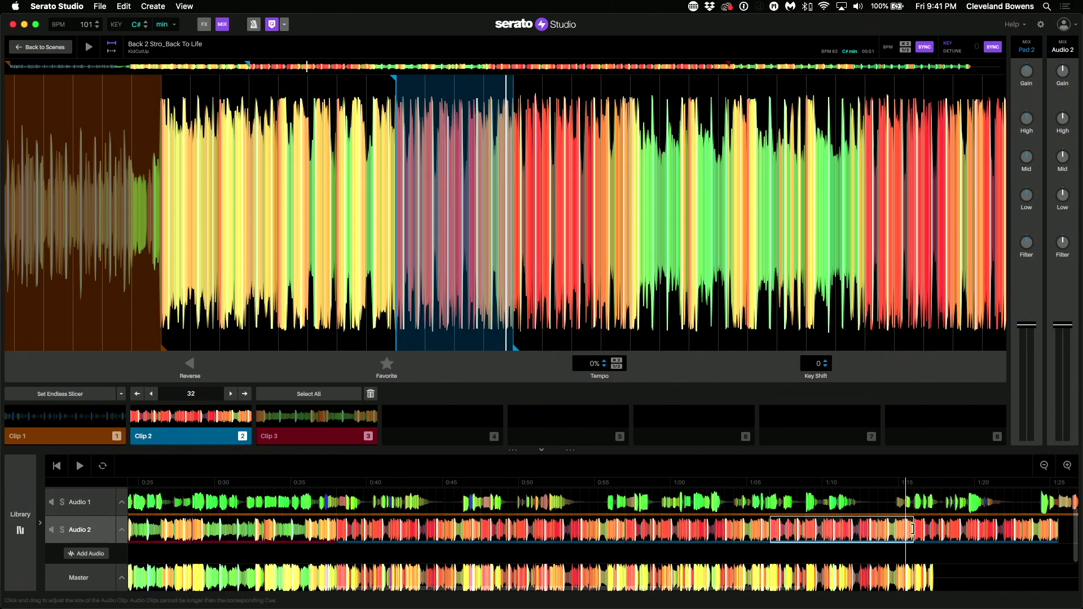
drag(911, 529, 839, 520)
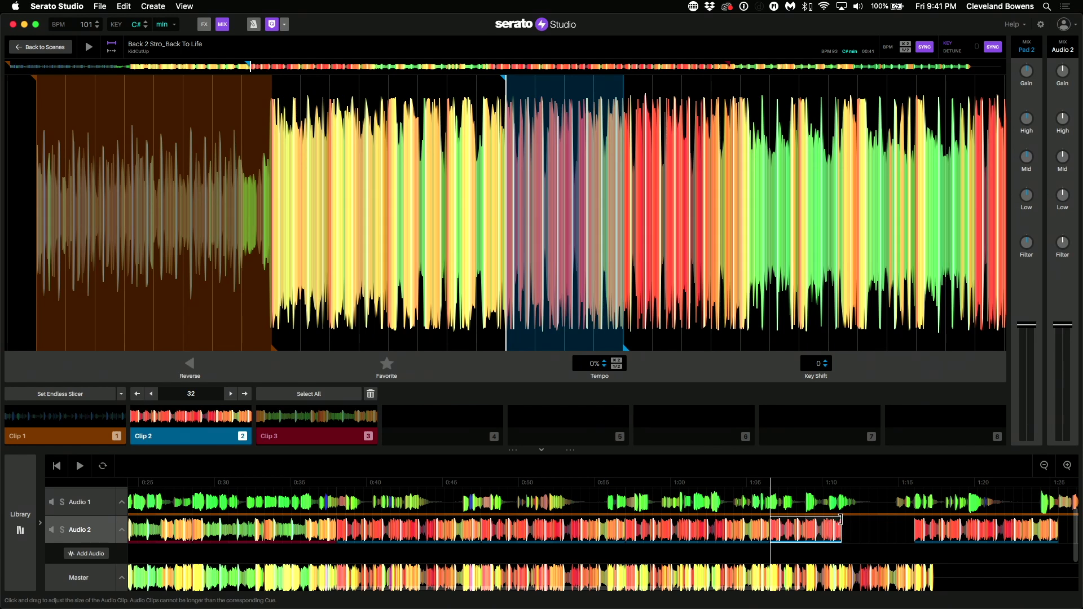
key(space)
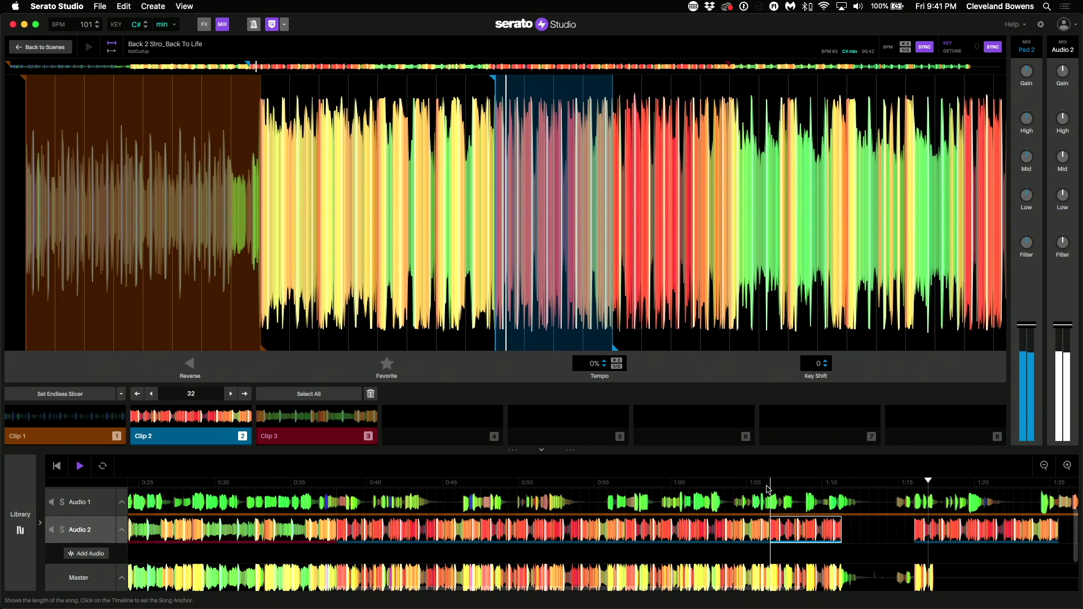
Step: Duplicate the Clip 2 copy after the gap three times, extending Audio 2 to about 1:53, and stop playback
scroll(790, 493, right, 5)
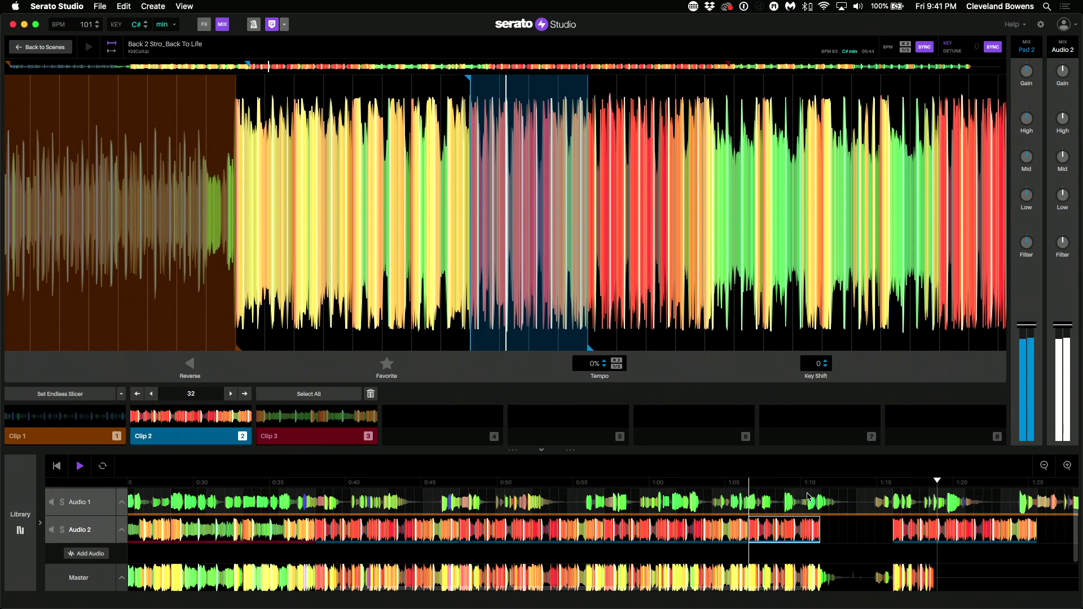
scroll(790, 502, right, 3)
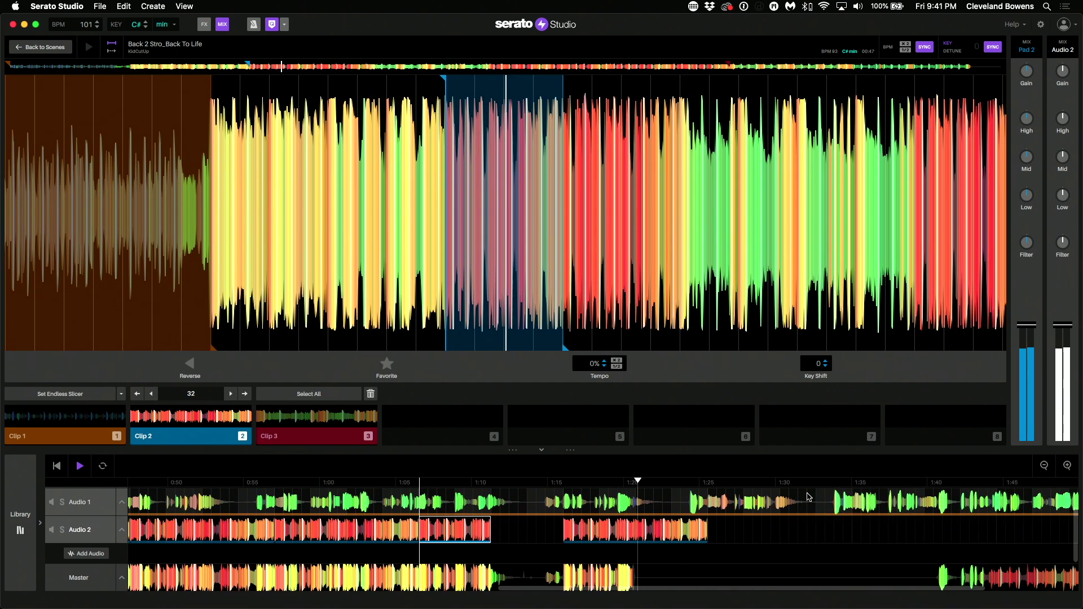
click(641, 530)
key(super+d)
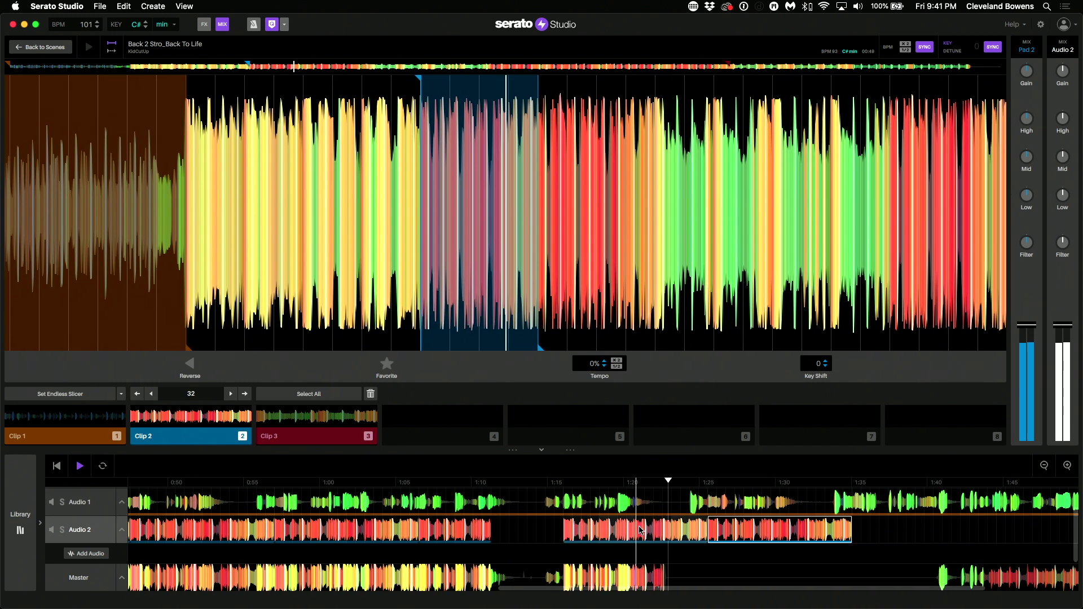
key(super+d)
key(super+d)
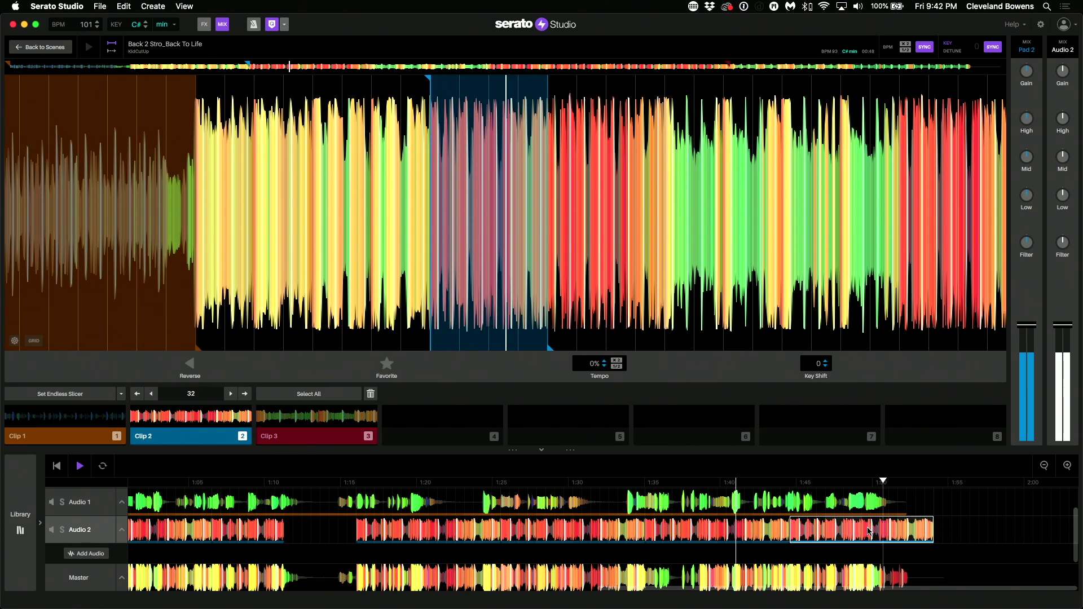
key(space)
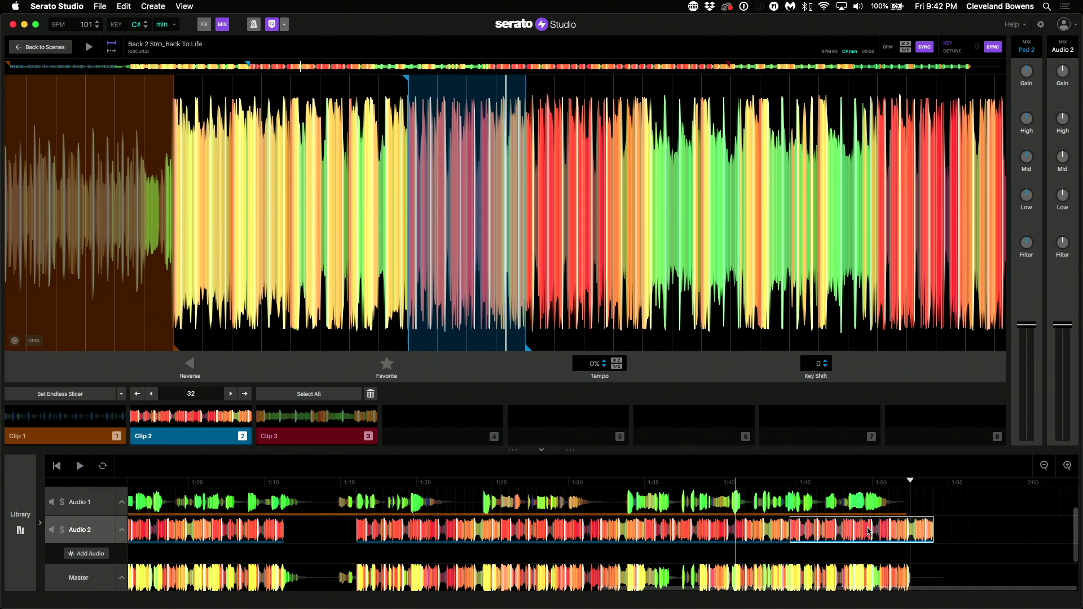
Step: Extend the acapella on Audio 1 to about 2:02 and play the arrangement from about 1:52
click(840, 491)
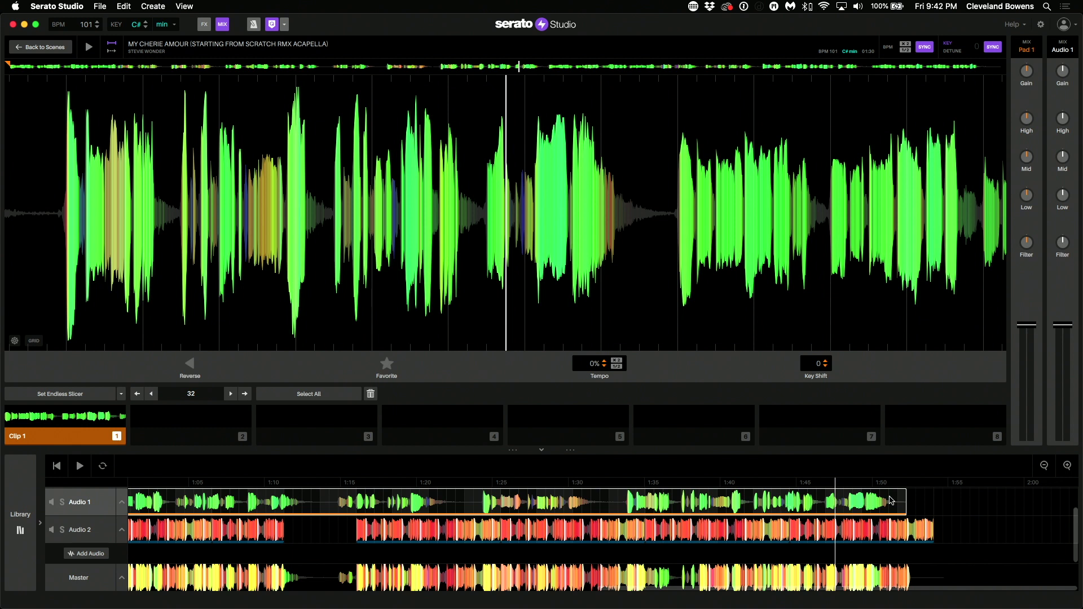
drag(906, 502, 1063, 515)
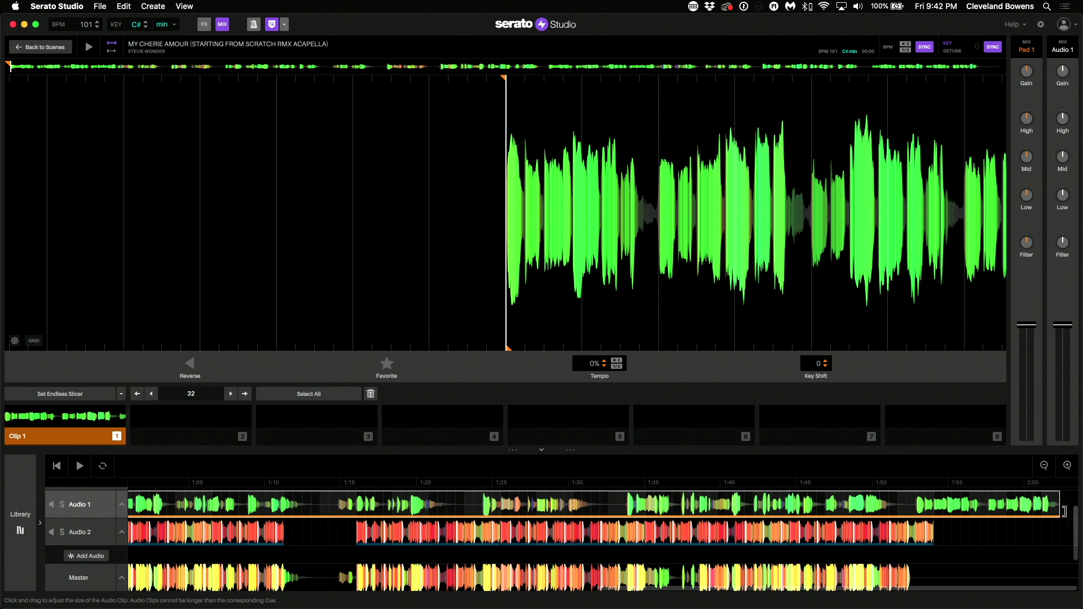
scroll(883, 510, right, 5)
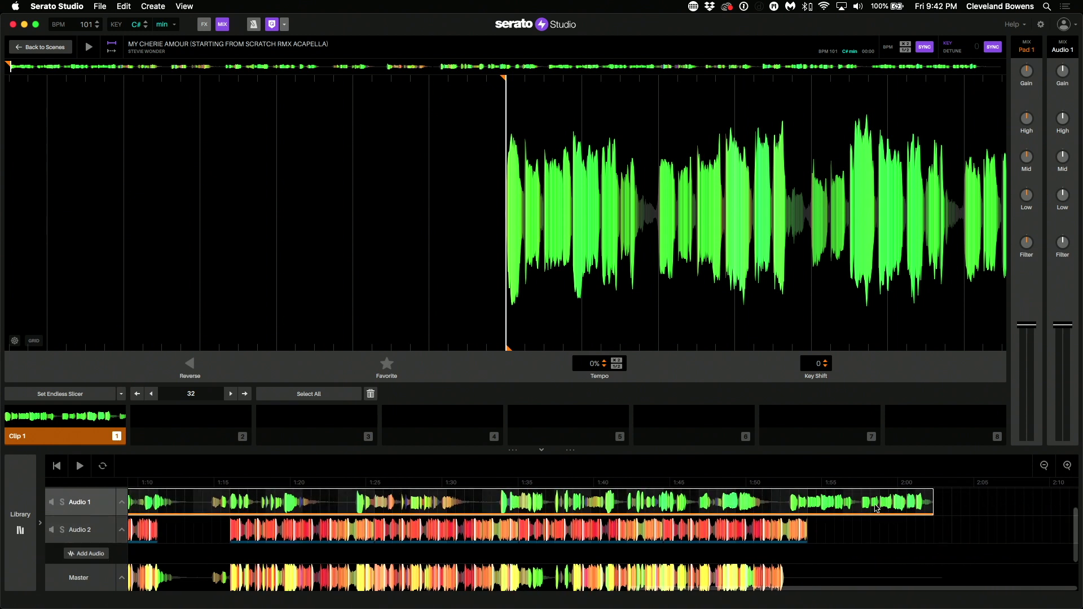
click(779, 487)
key(space)
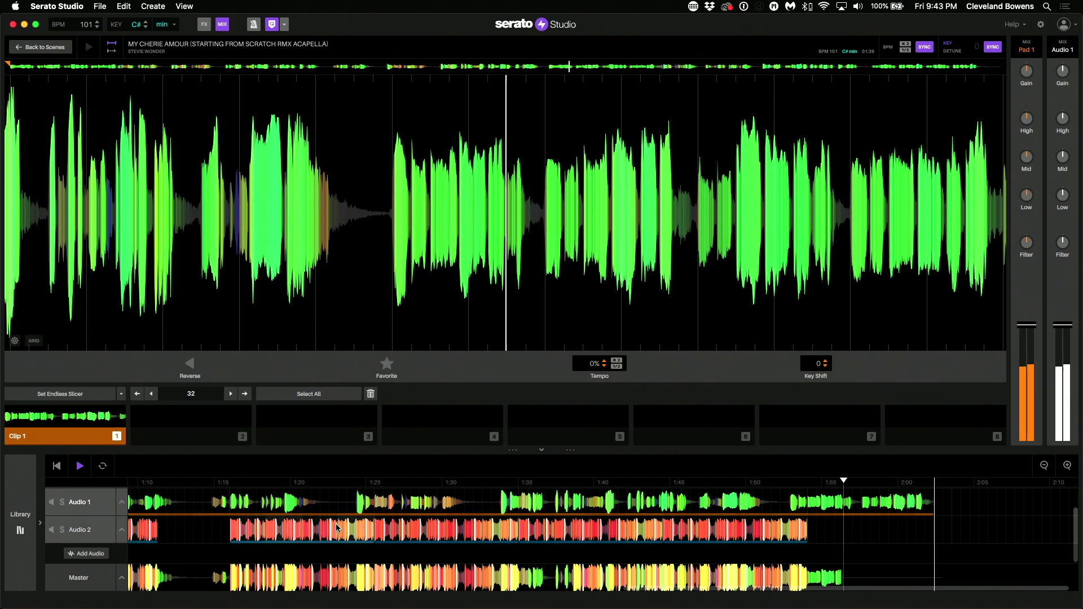
Step: Place Clip 3 on Audio 2 at about 1:53 and duplicate it once, extending the track to about 2:12
click(184, 420)
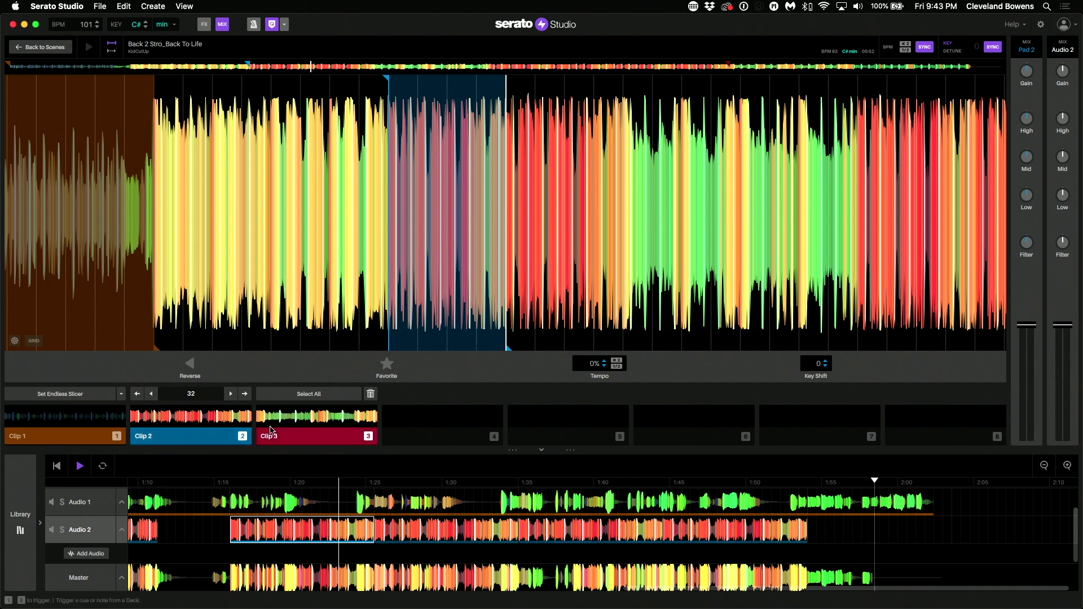
drag(282, 420, 835, 535)
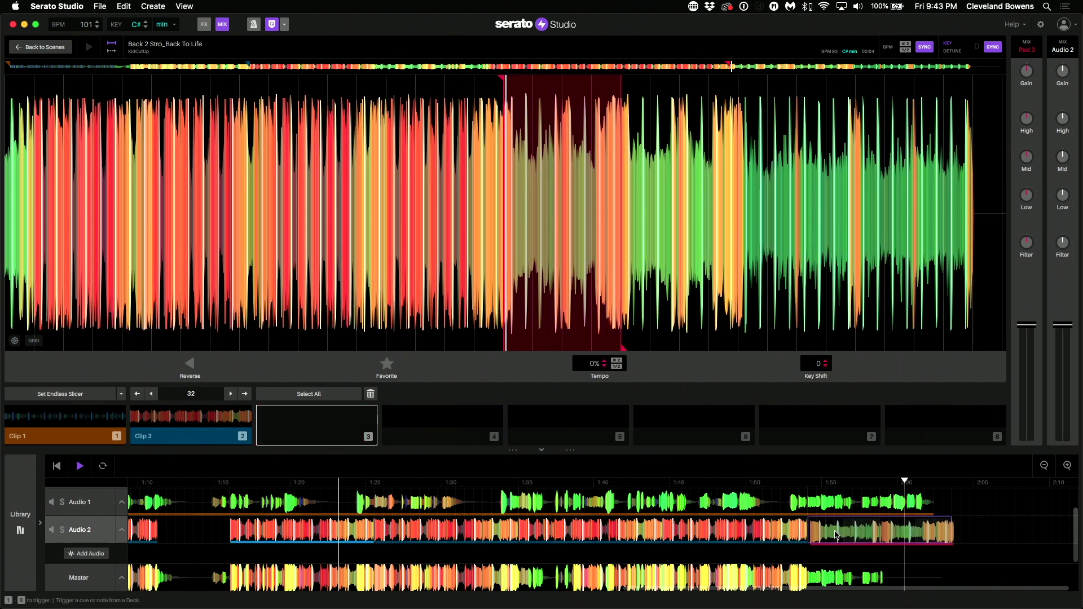
click(917, 506)
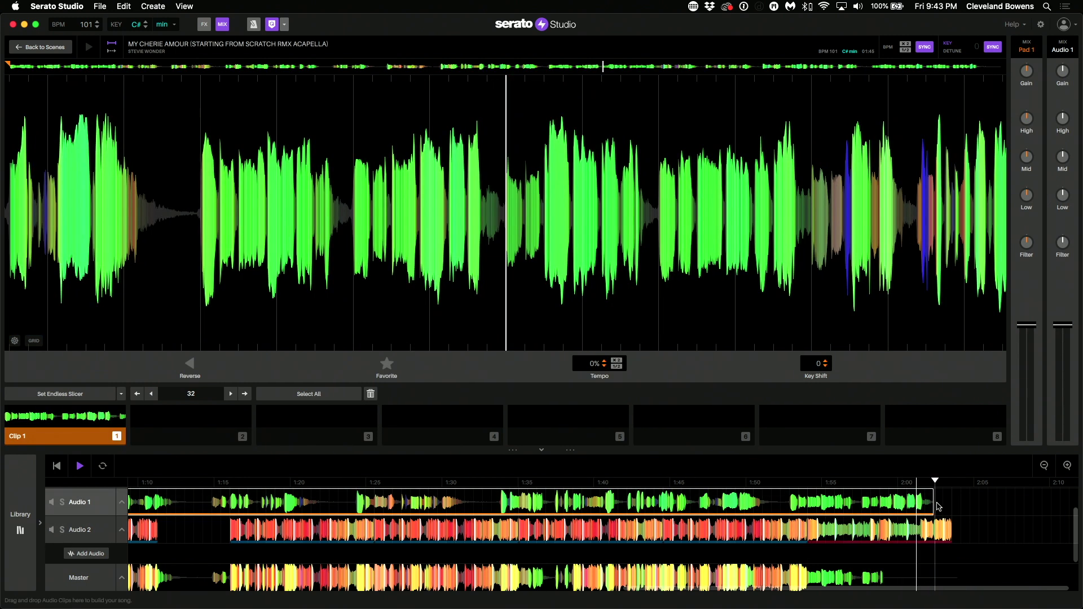
click(907, 534)
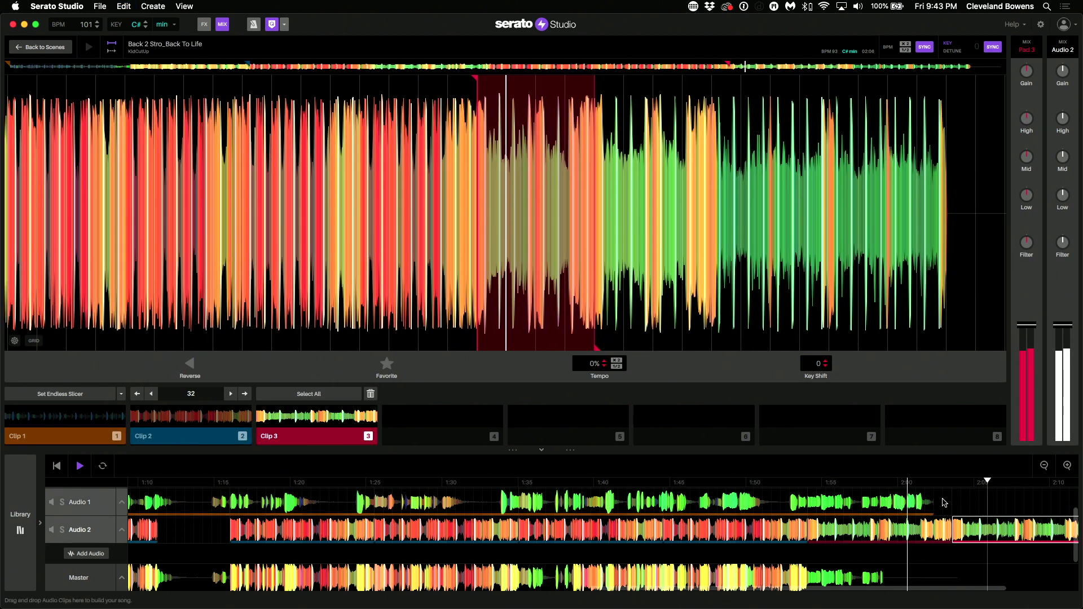
Step: Extend the acapella on Audio 1 over the second Clip 3 copy, stop playback, and trim its end to about 2:11
click(928, 502)
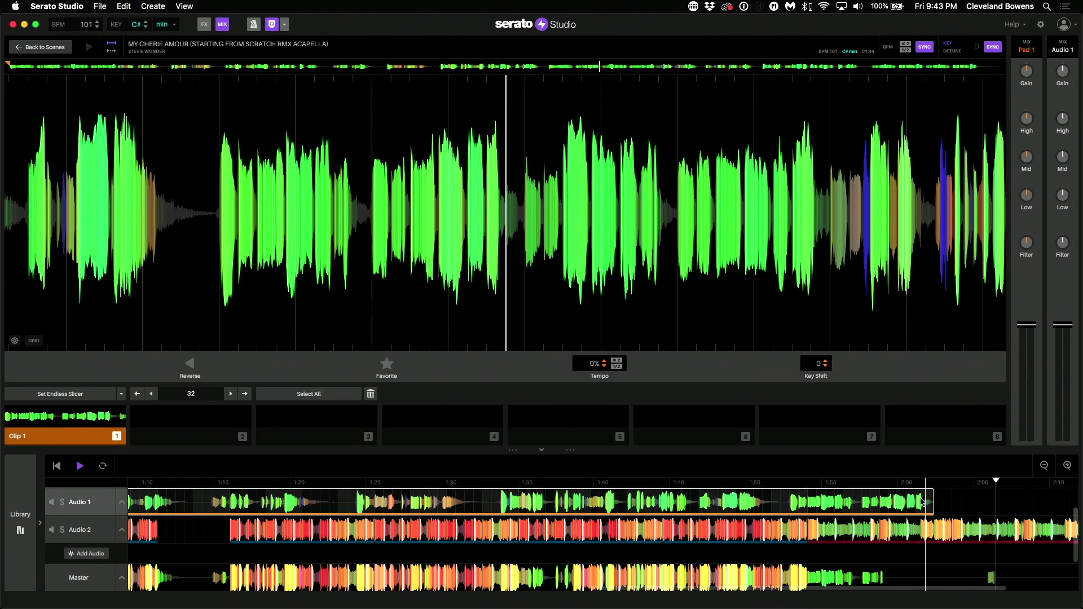
mouse_move(932, 500)
mouse_down()
mouse_move(1074, 499)
mouse_move(920, 497)
mouse_move(929, 501)
mouse_up()
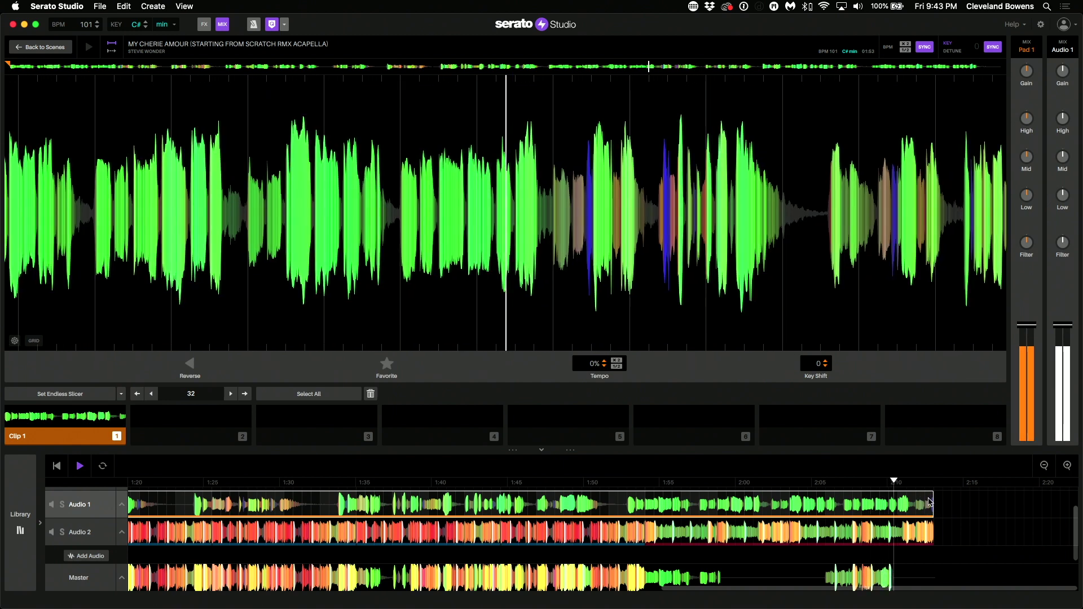
key(space)
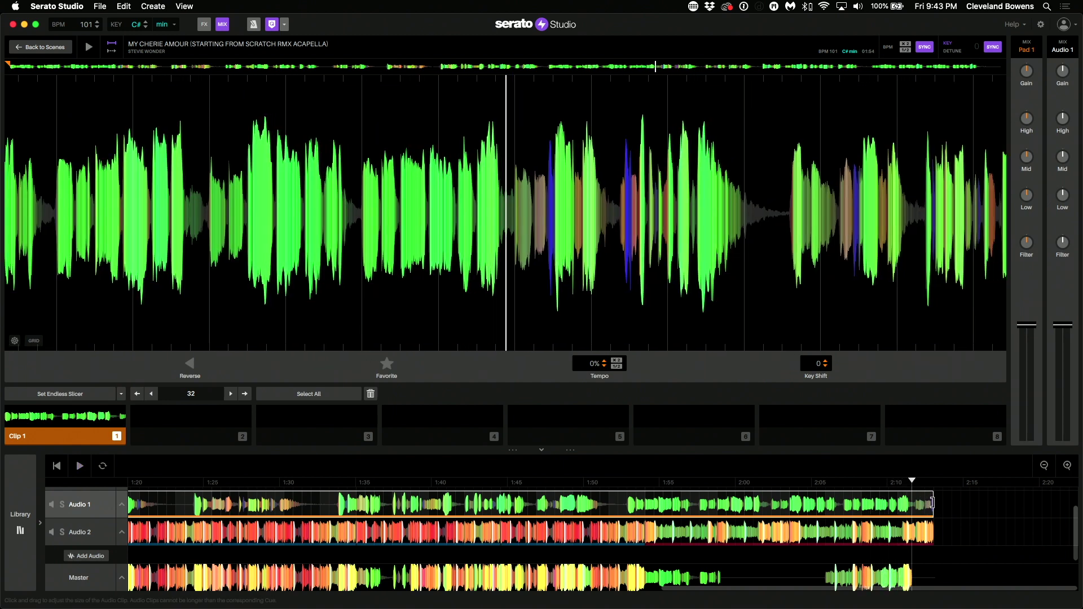
drag(932, 502, 911, 501)
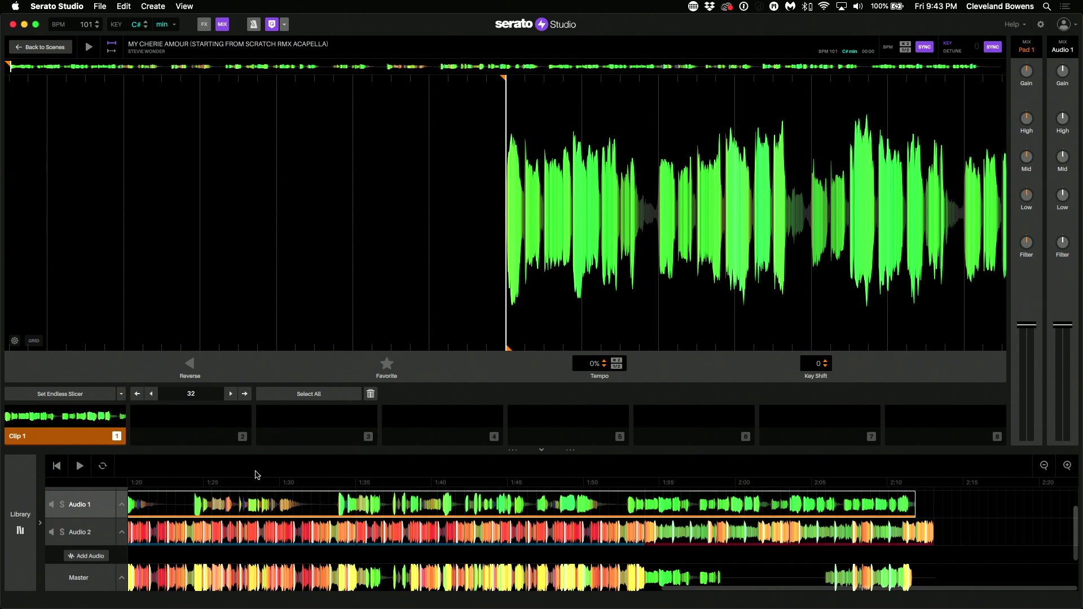
Step: Place Clip 2 on Audio 2 directly after the second Clip 3 copy, and play the section leading into it
click(174, 533)
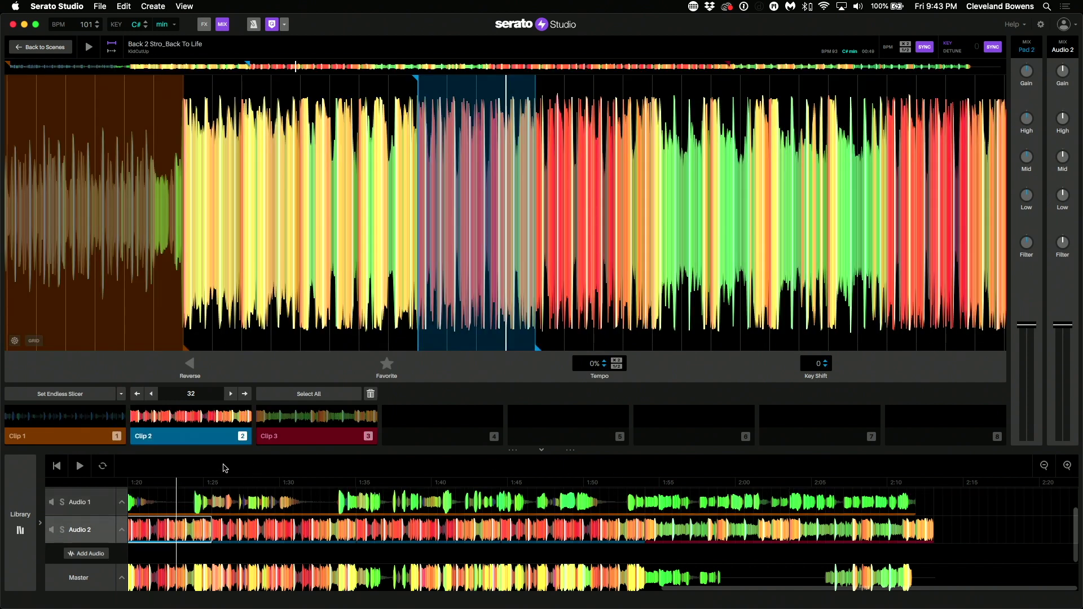
drag(190, 436, 994, 558)
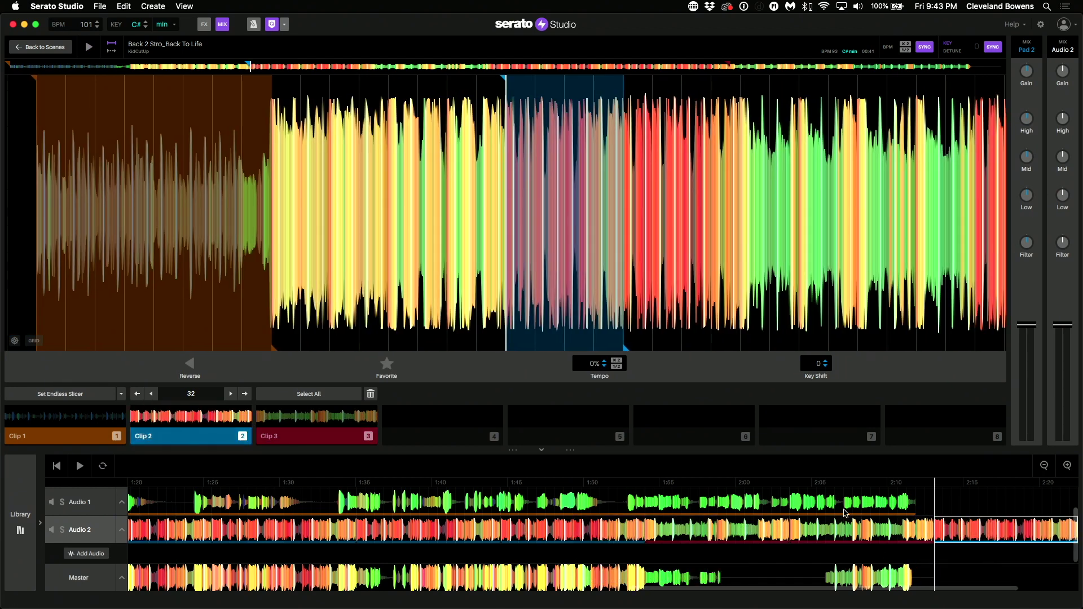
click(771, 505)
key(space)
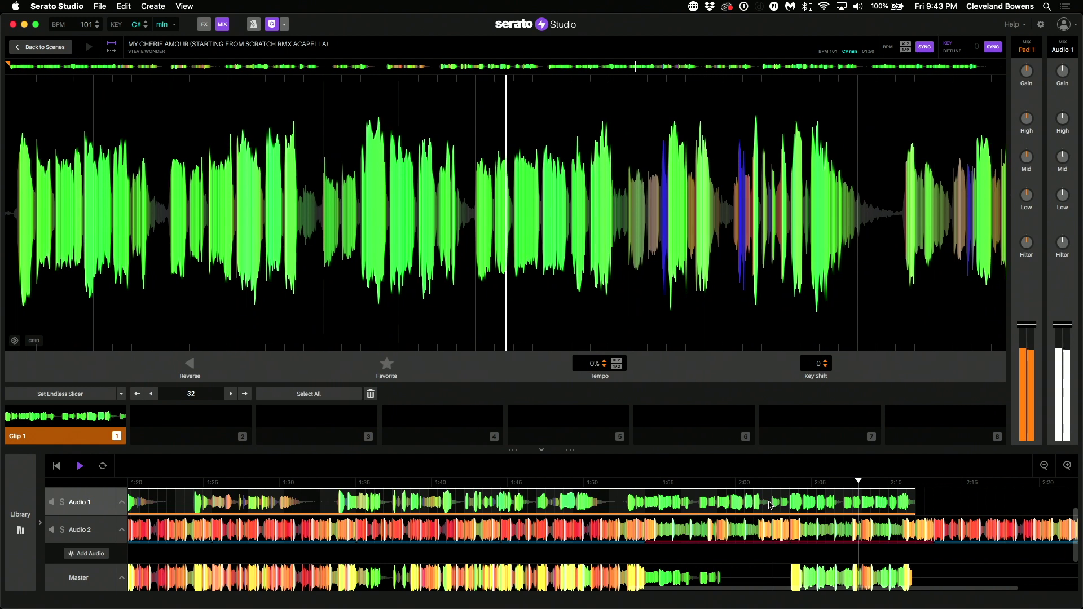
scroll(839, 529, right, 5)
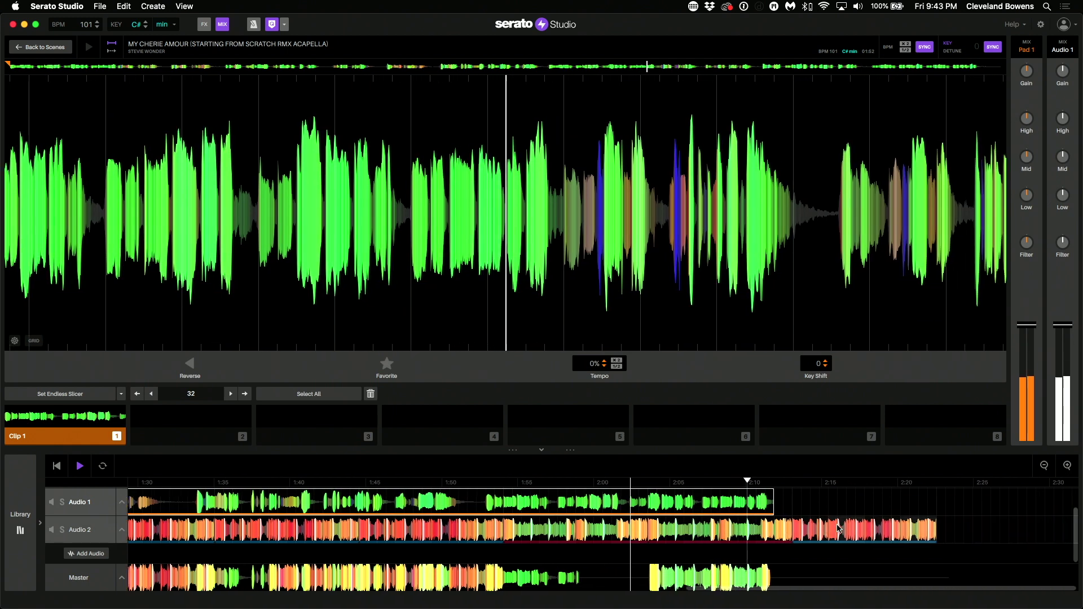
Step: Duplicate the last Clip 2 on Audio 2 three times, extending the track to about 2:51, and stop playback
click(822, 529)
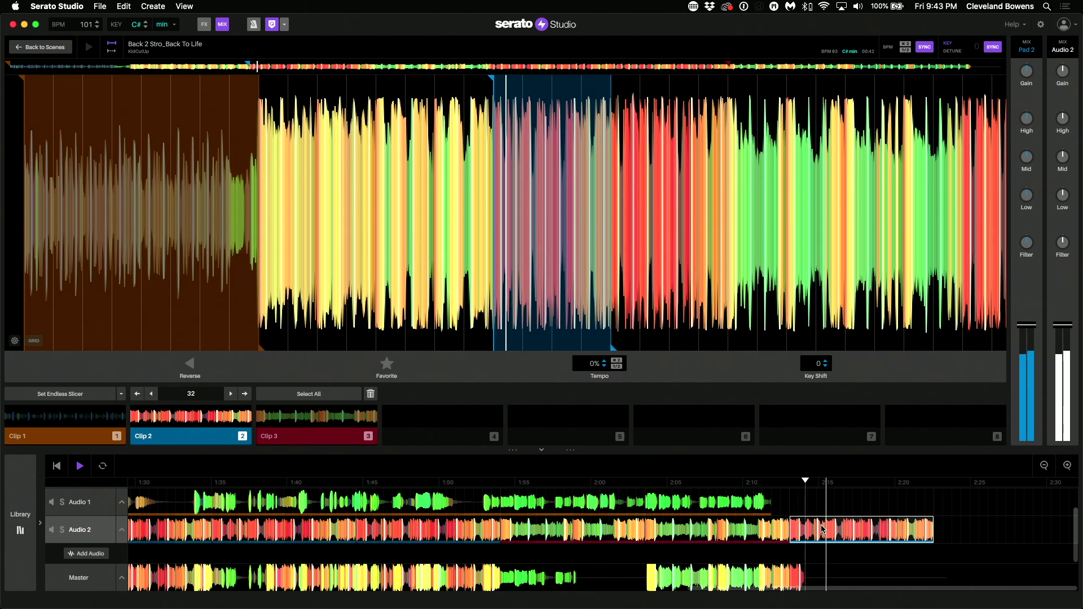
key(super+d)
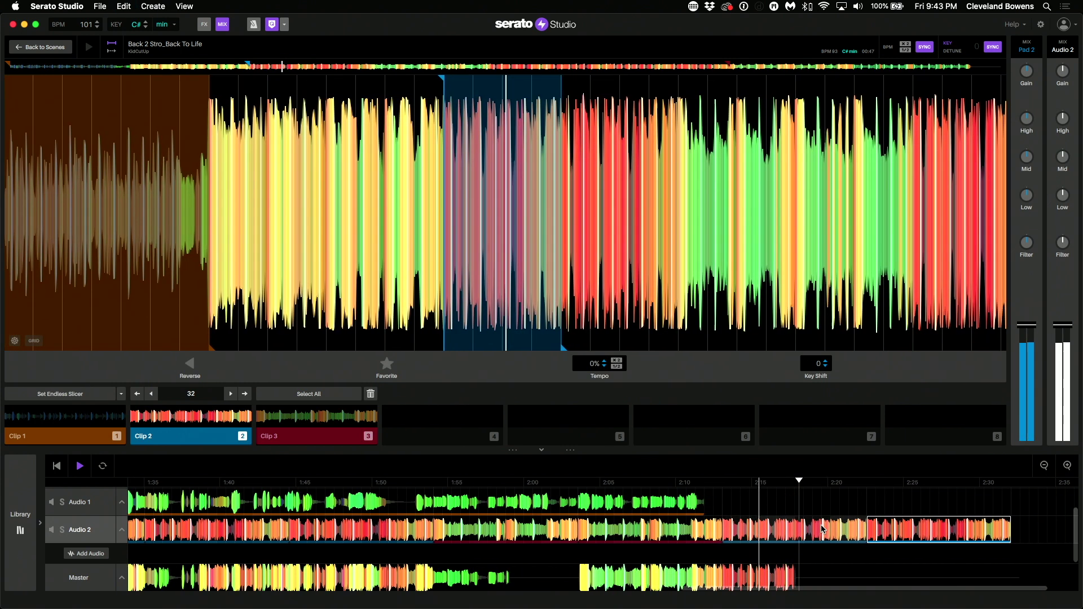
key(super+d)
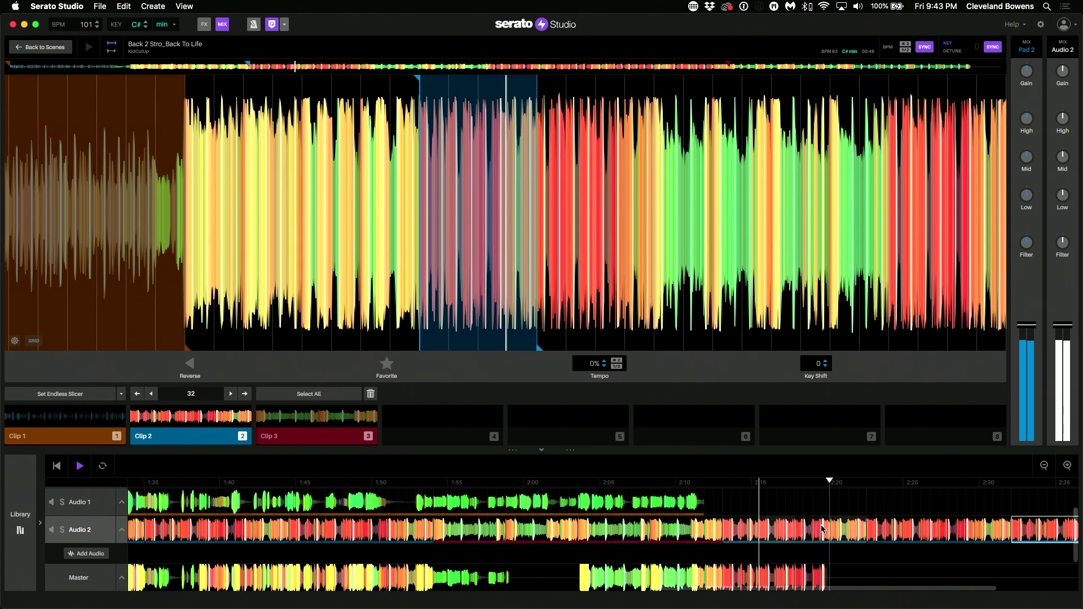
key(super+d)
key(space)
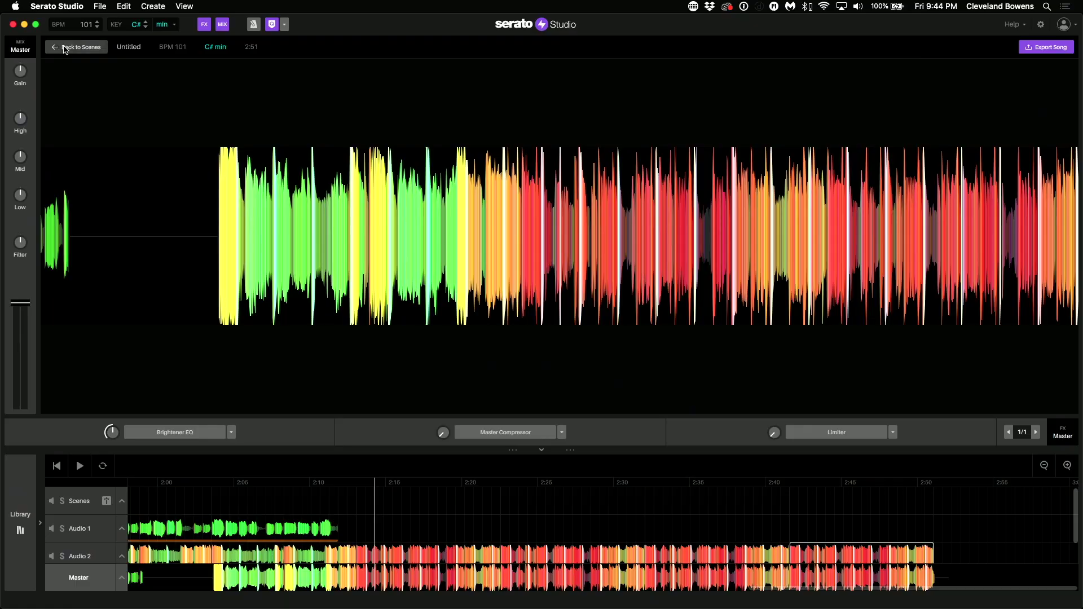
Step: Return to the scenes view and load Back 2 Stro_Back To Life from the library into the sample deck
click(70, 48)
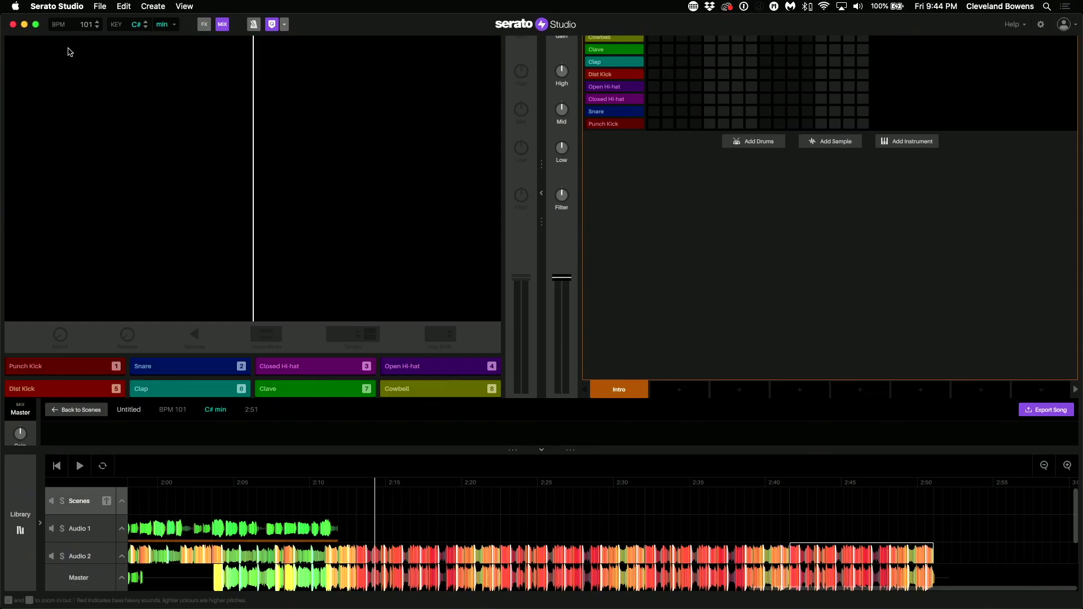
click(32, 415)
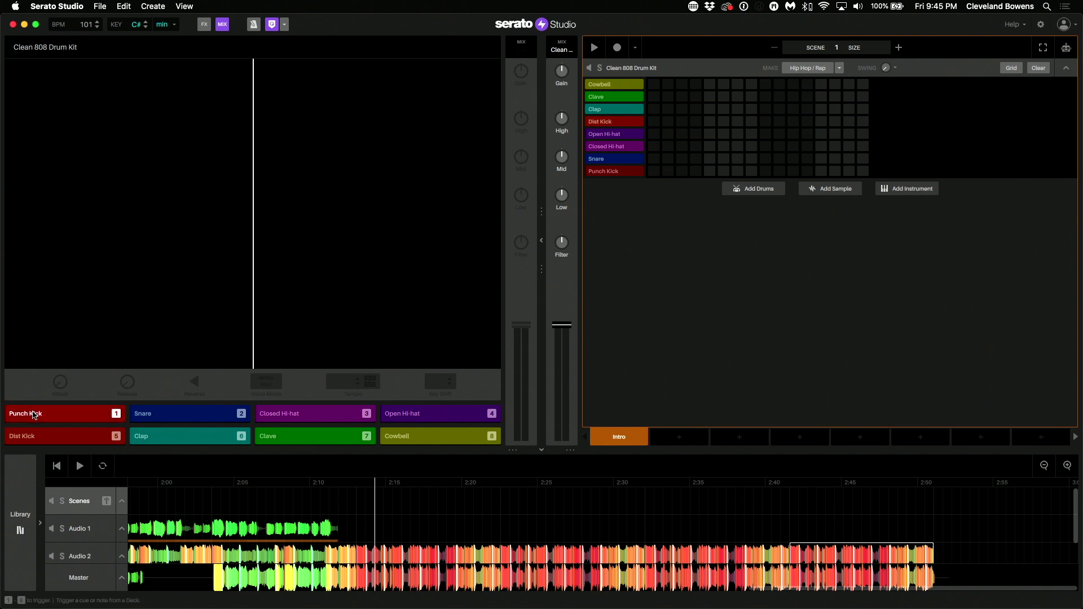
mouse_move(57, 607)
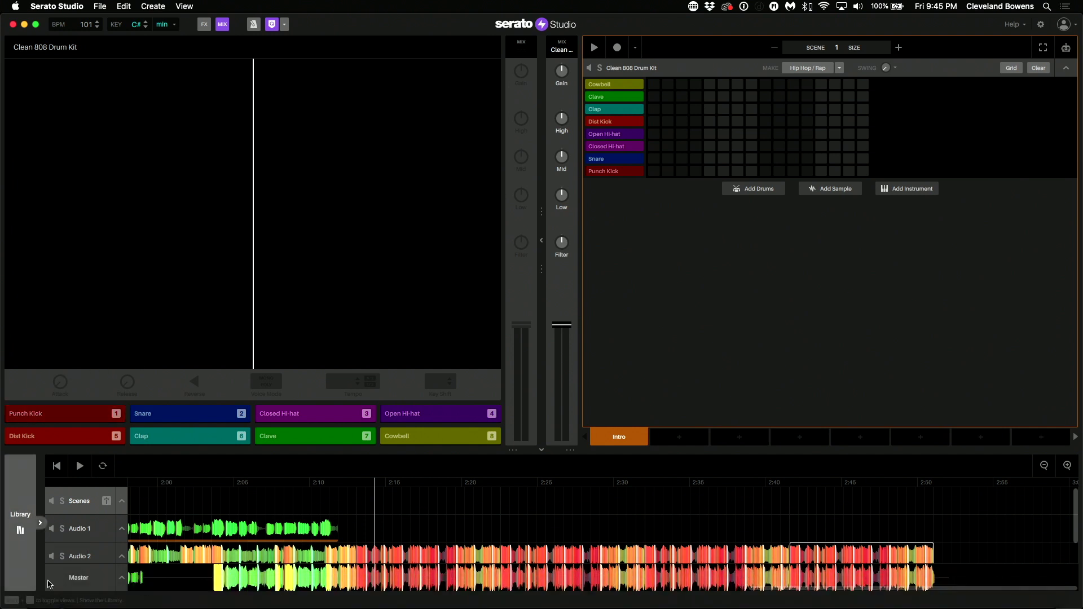
click(20, 522)
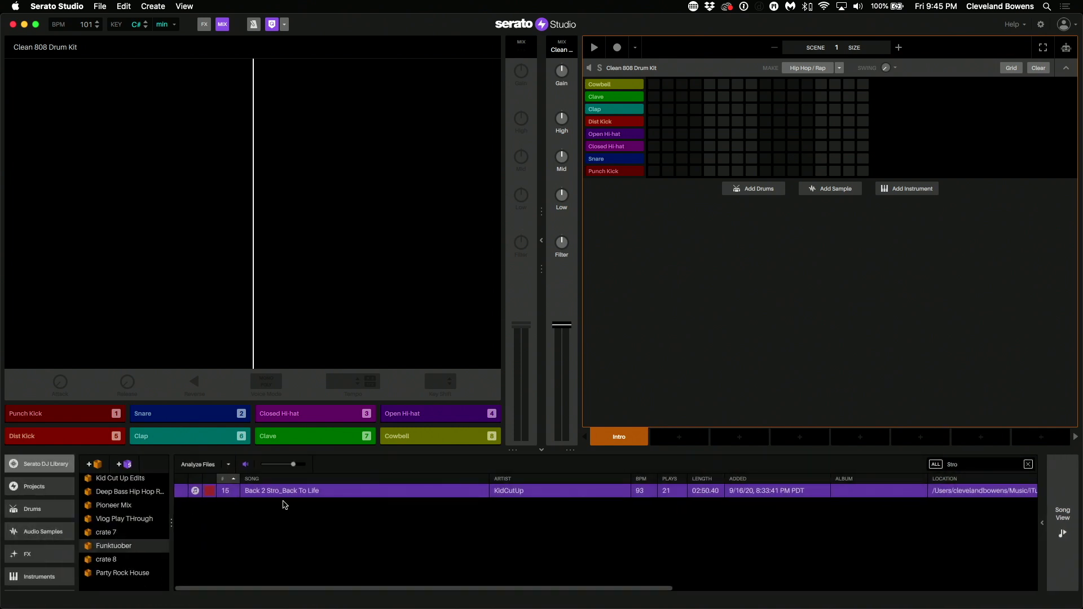
drag(278, 494, 249, 265)
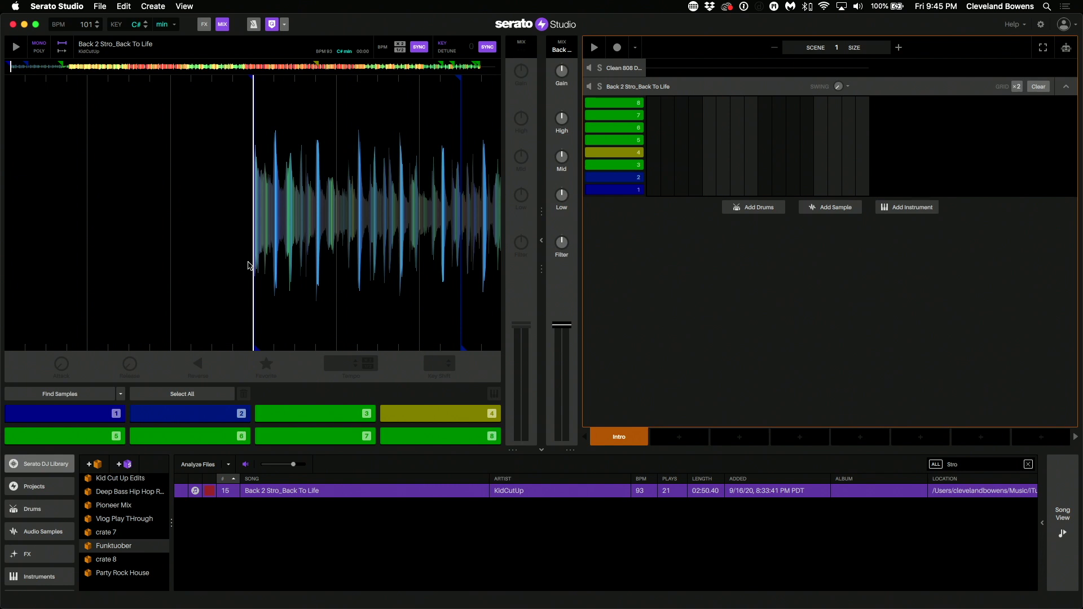
Step: Audition the existing cue points 3, 4, 6, 7 and 8 of the Back 2 Stro sample
key(space)
key(3)
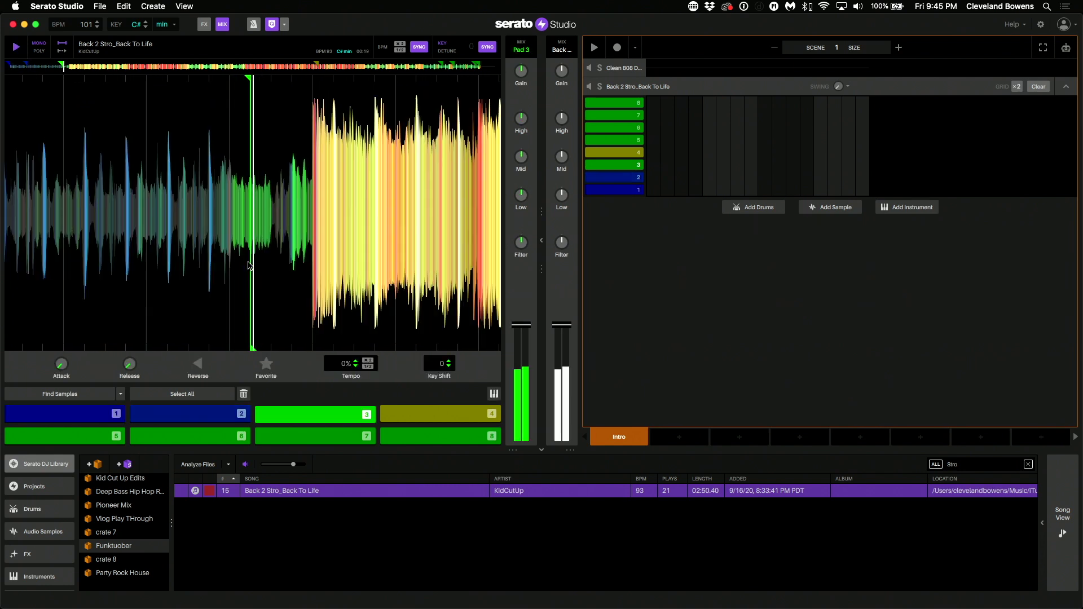
key(4)
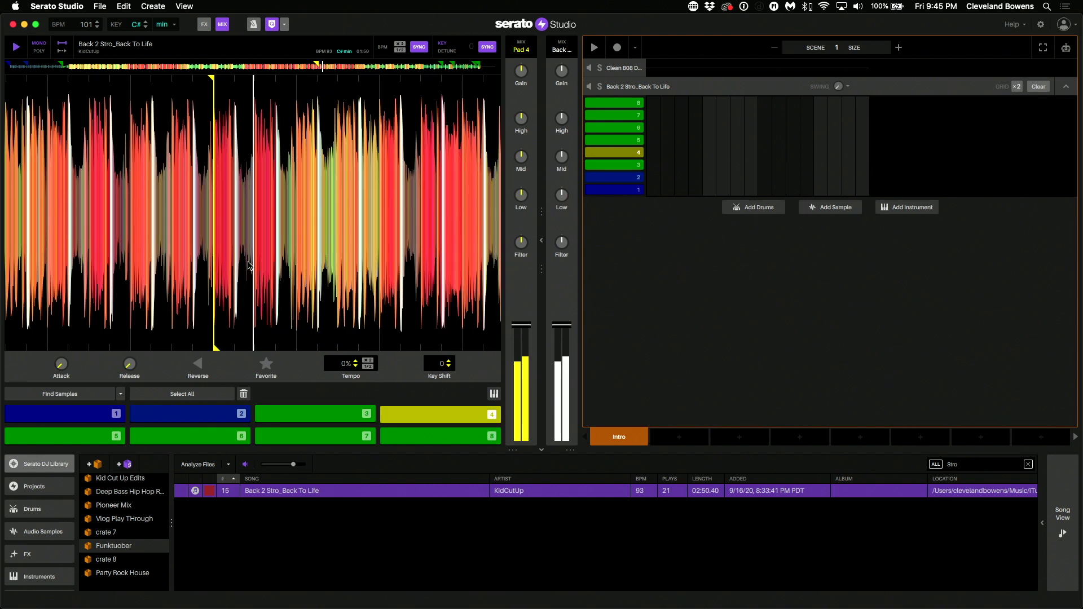
key(6)
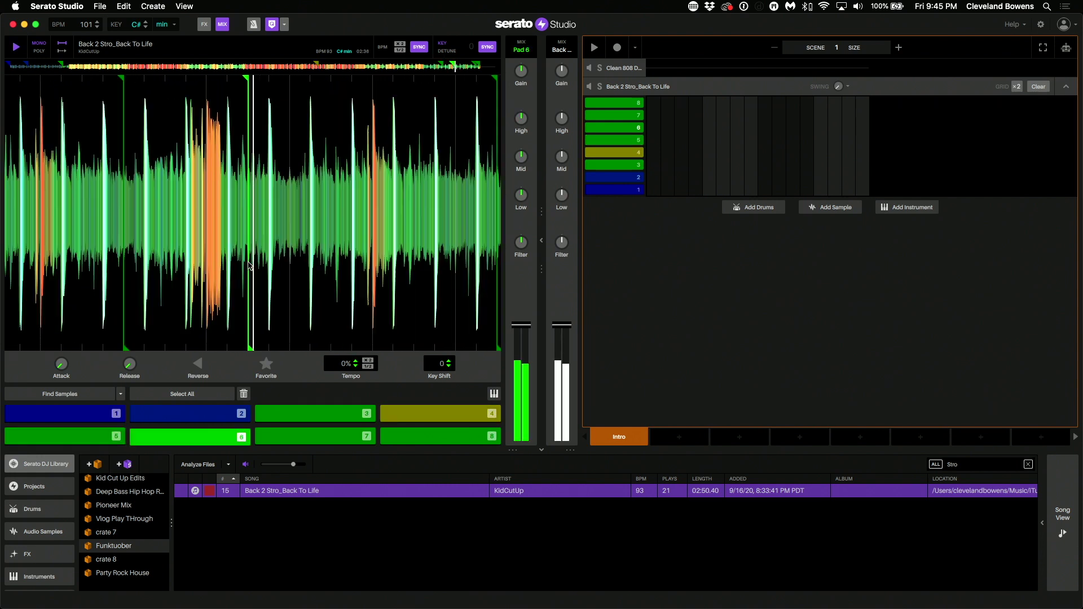
key(7)
key(8)
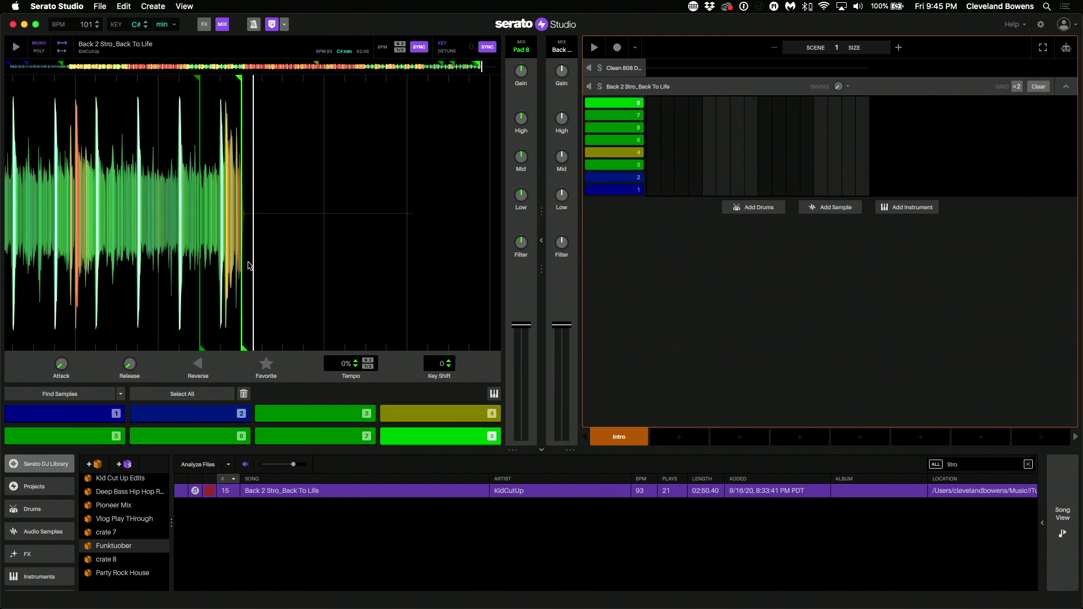
key(3)
key(4)
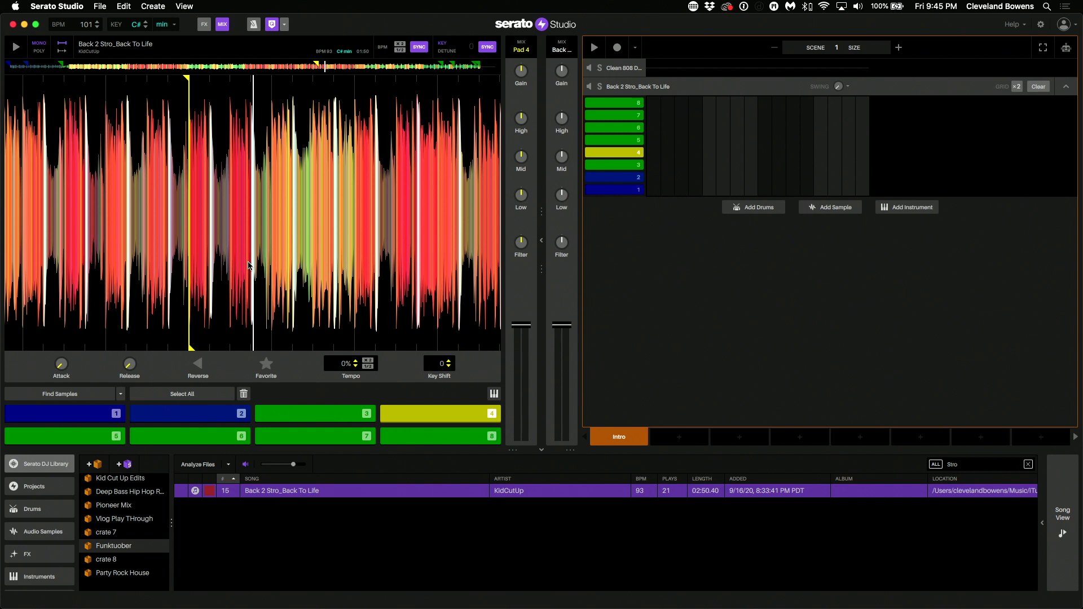
key(4)
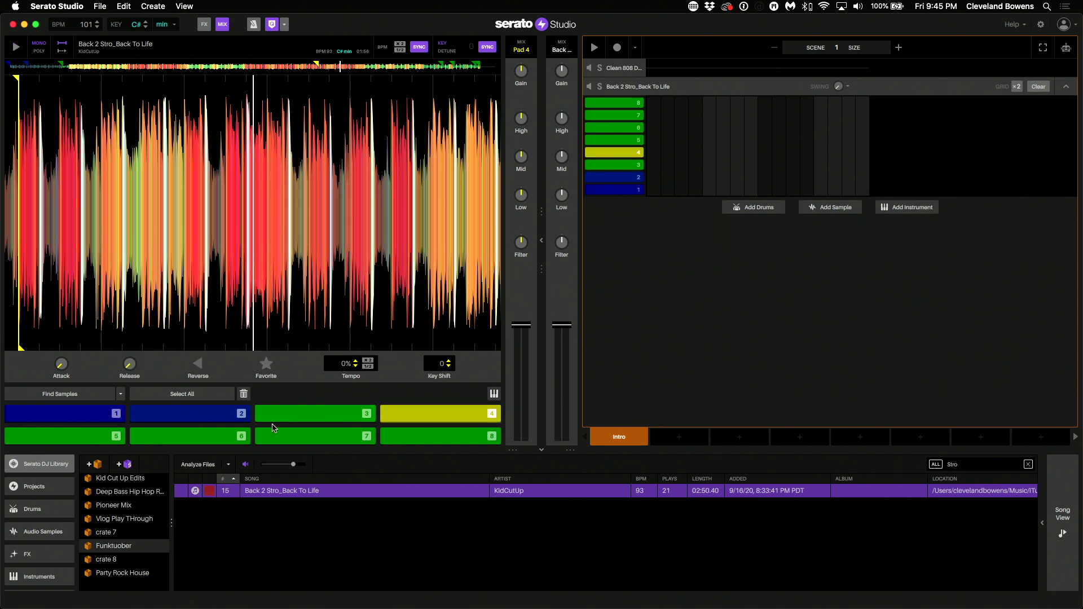
Step: Move the start of cue 4 to about 1:58 in the Back 2 Stro sample and delete cue 1
drag(18, 80, 246, 108)
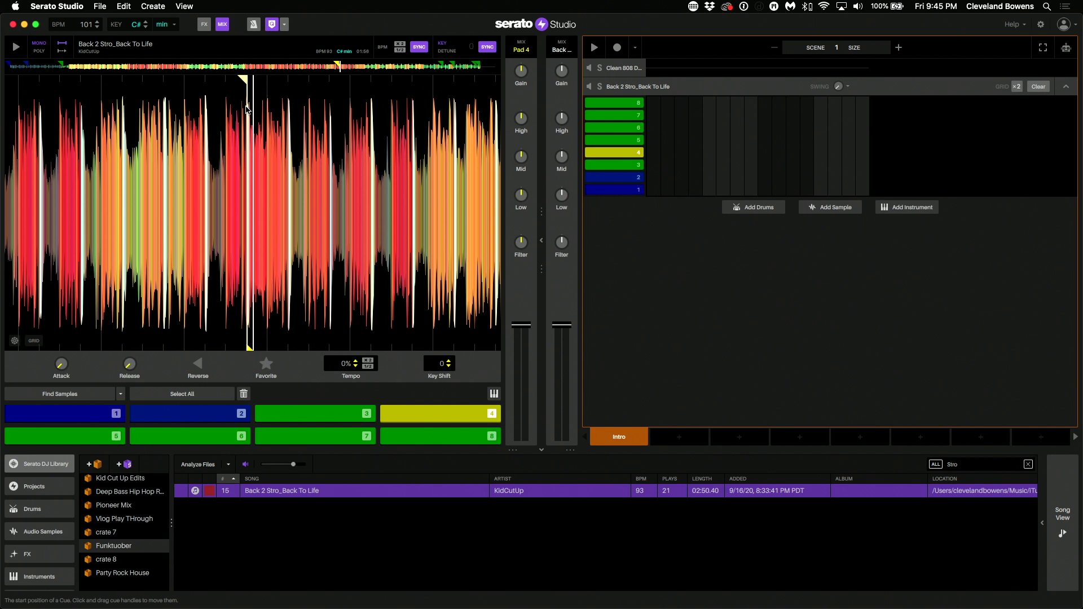
key(space)
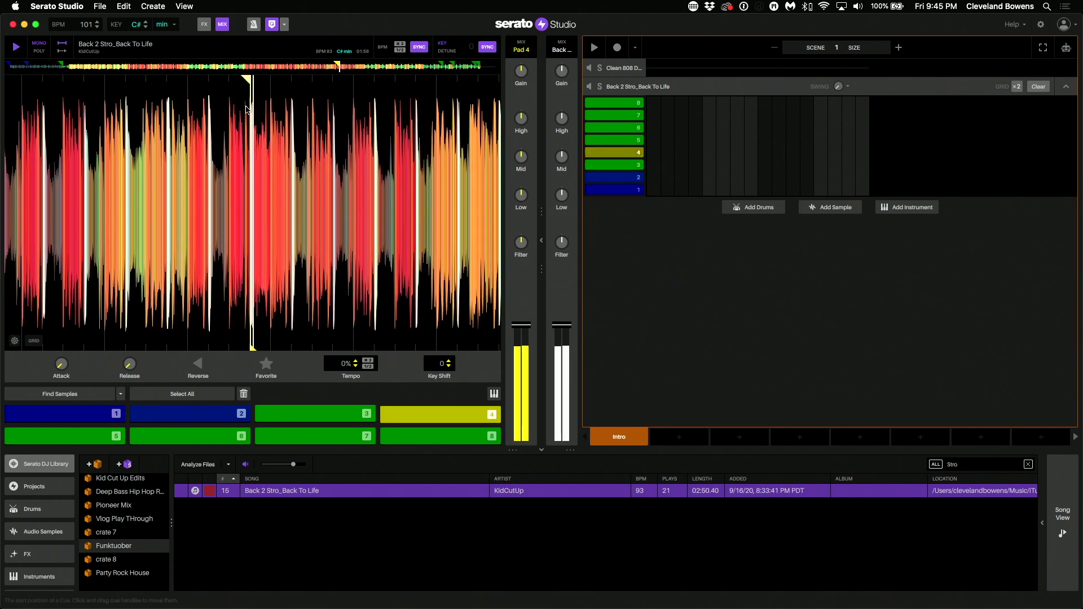
key(space)
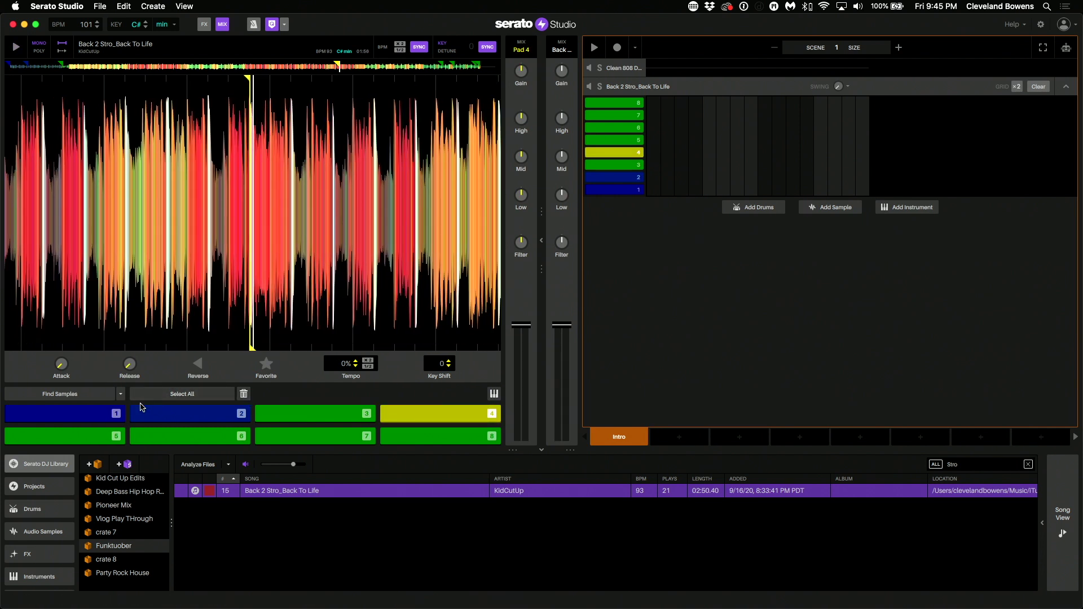
click(97, 418)
key(BackSpace)
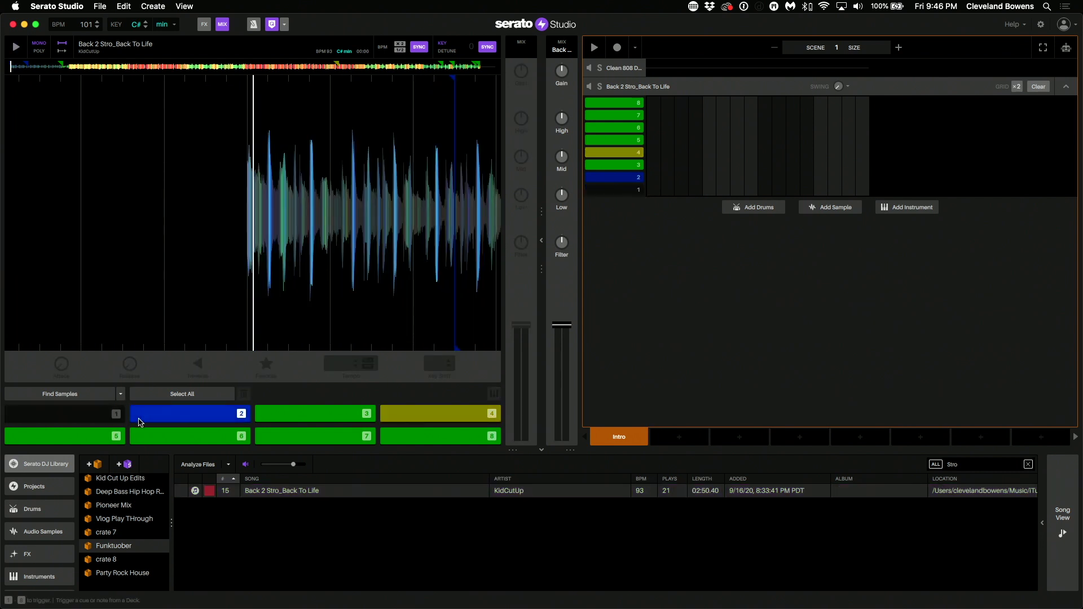
Step: Delete cues 2 and 3 of the Back 2 Stro sample and move cue 4 to pad 1
key(BackSpace)
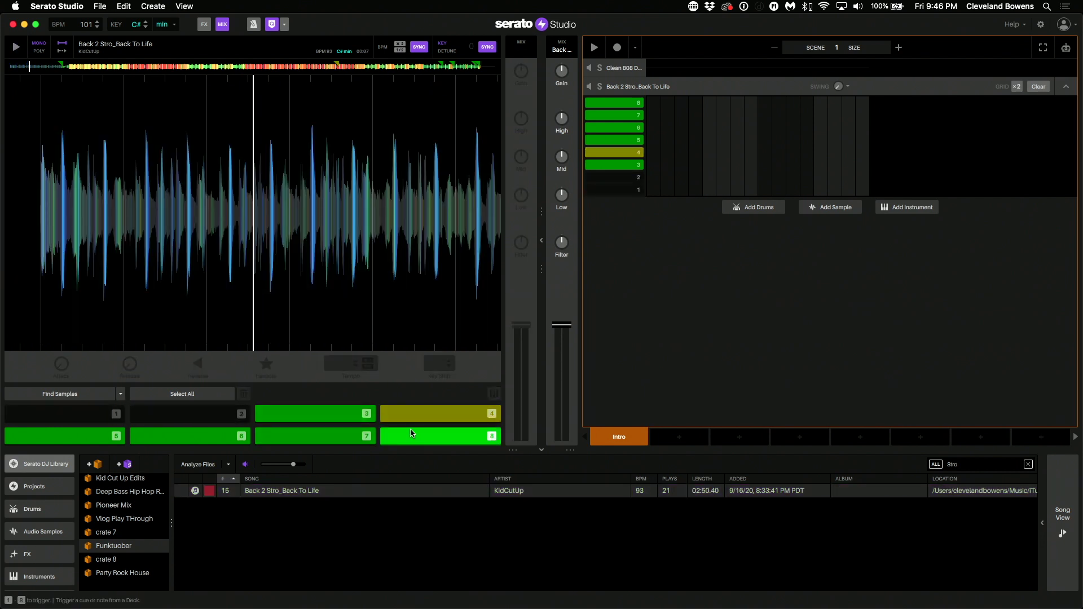
click(319, 413)
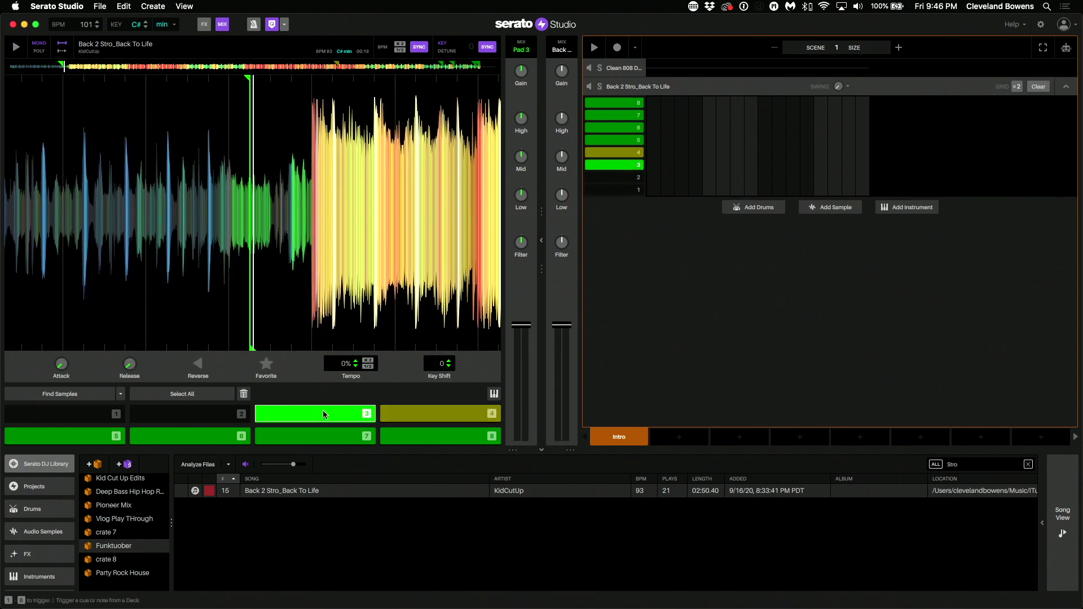
key(BackSpace)
drag(383, 415, 42, 415)
Step: Delete cues 5 through 8 of the Back 2 Stro sample together
click(45, 437)
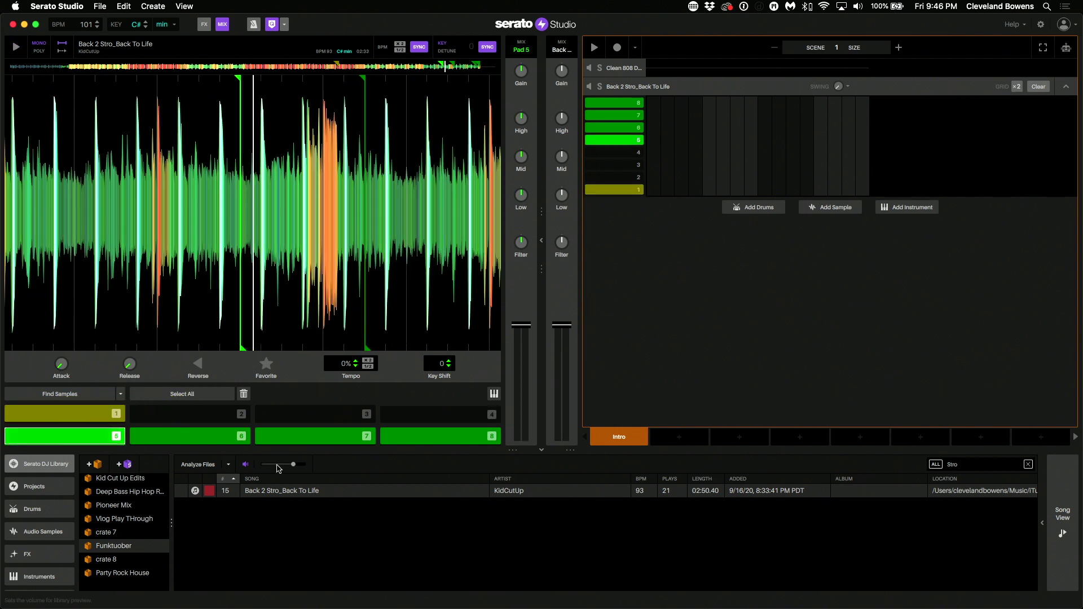
shift+click(425, 442)
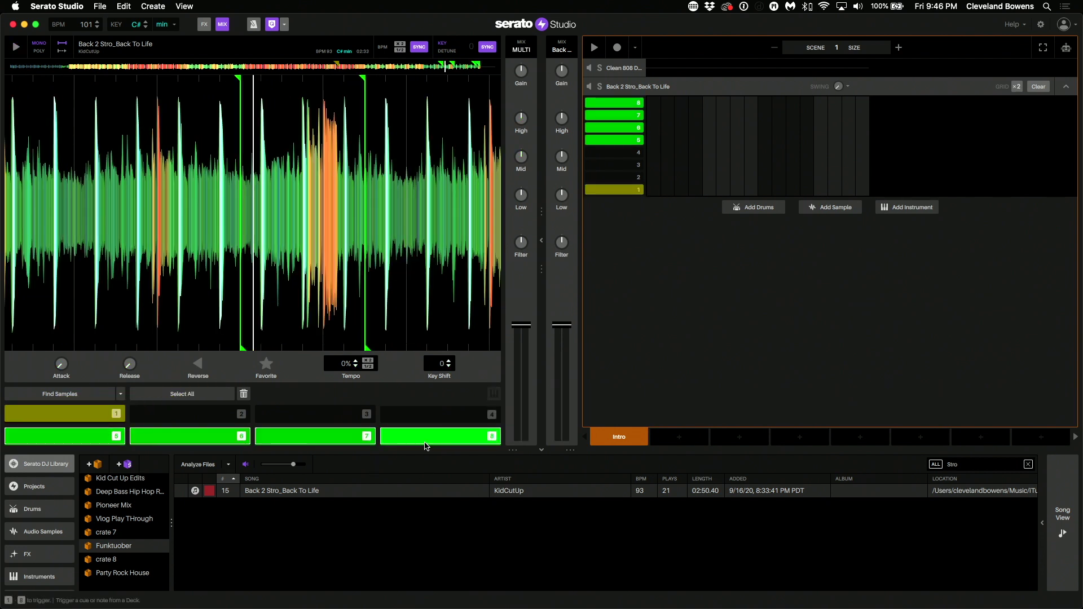
key(Delete)
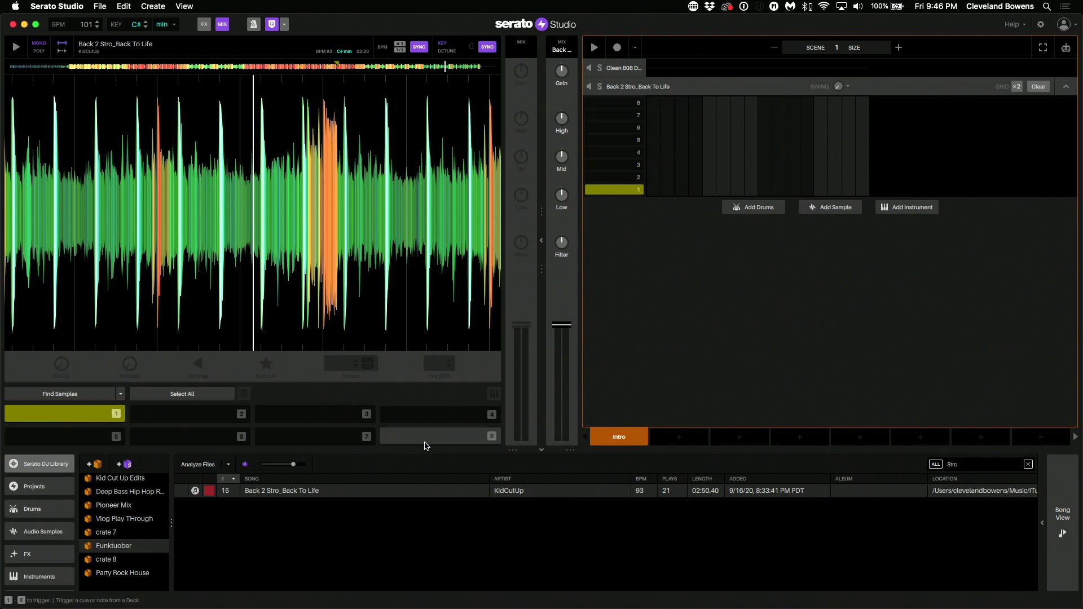
Step: Trim the end of cue 1 to isolate the short hit at about 1:58, and lower its Low EQ to about -3.82 dB
click(41, 418)
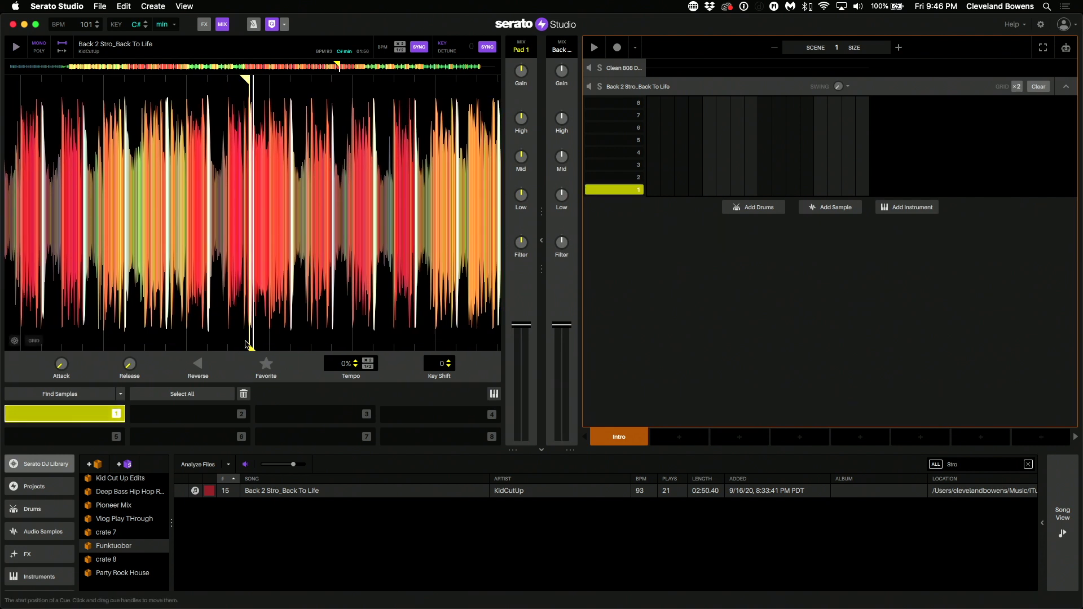
drag(252, 346, 256, 346)
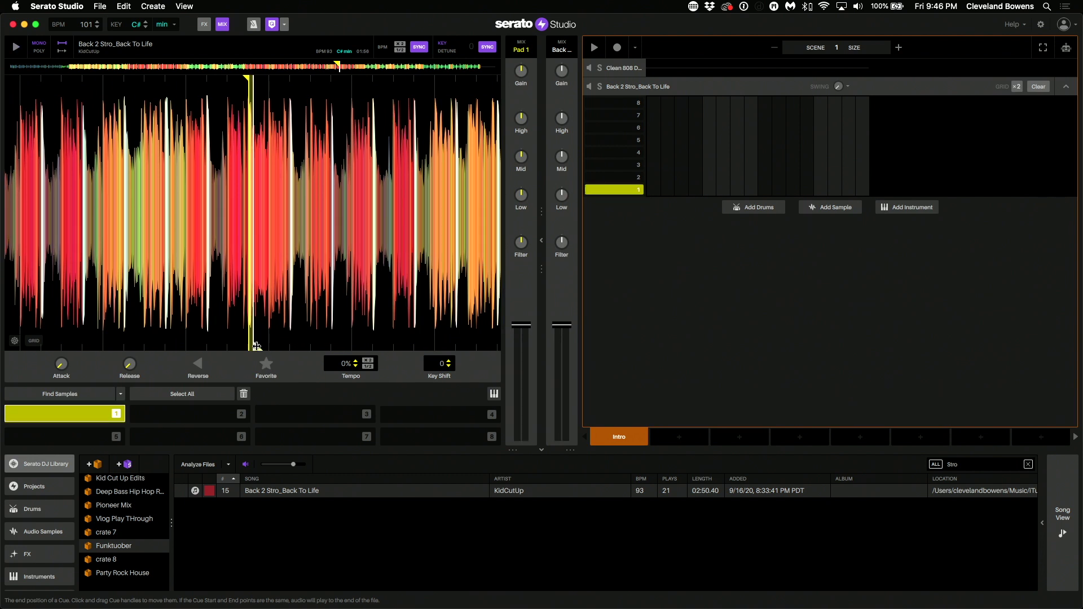
drag(256, 346, 253, 348)
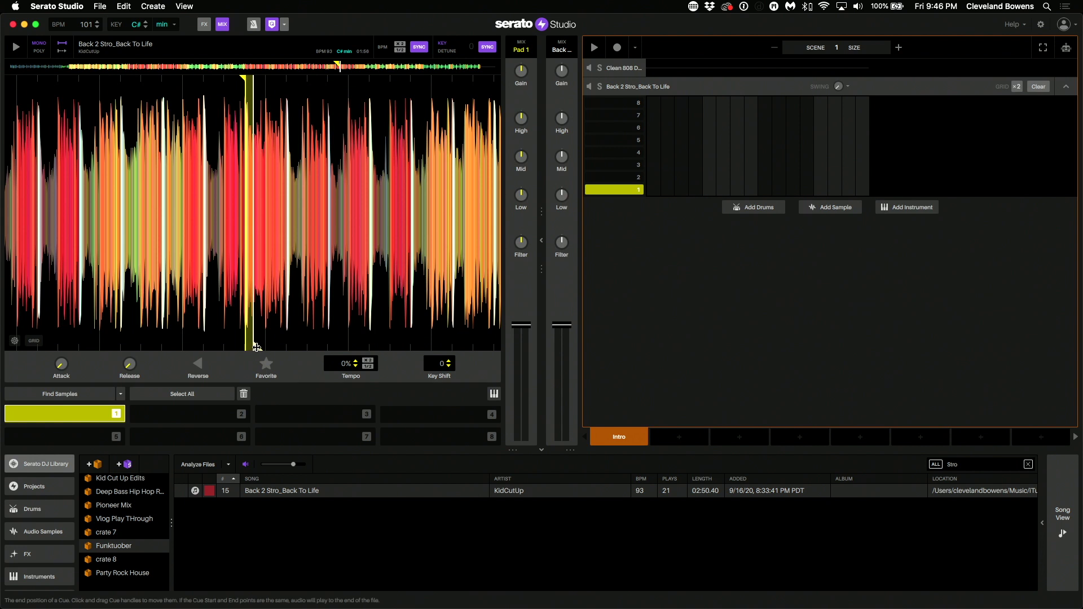
click(253, 346)
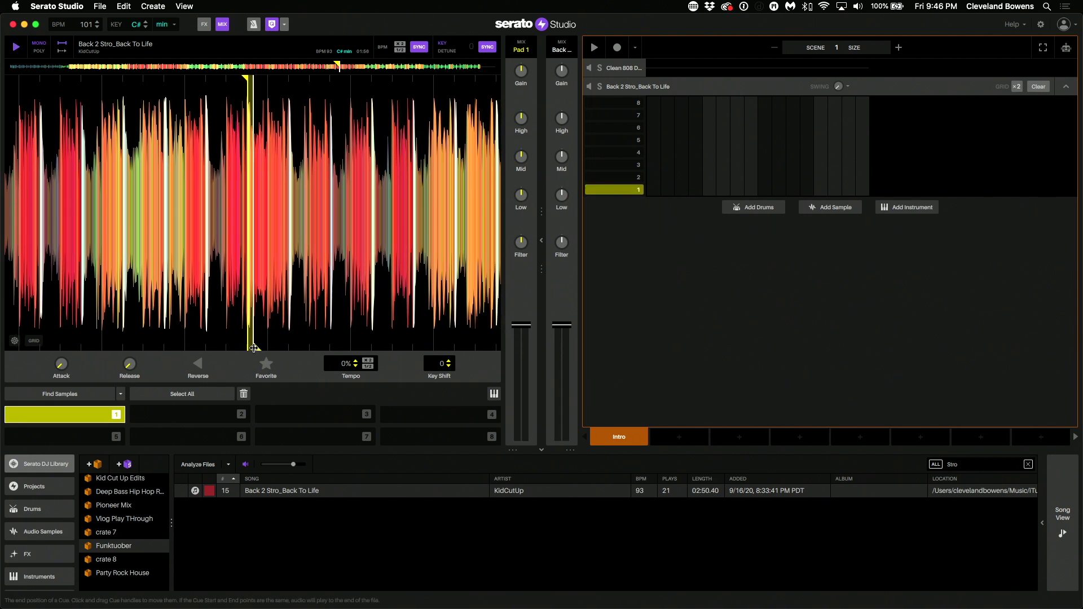
drag(253, 346, 251, 346)
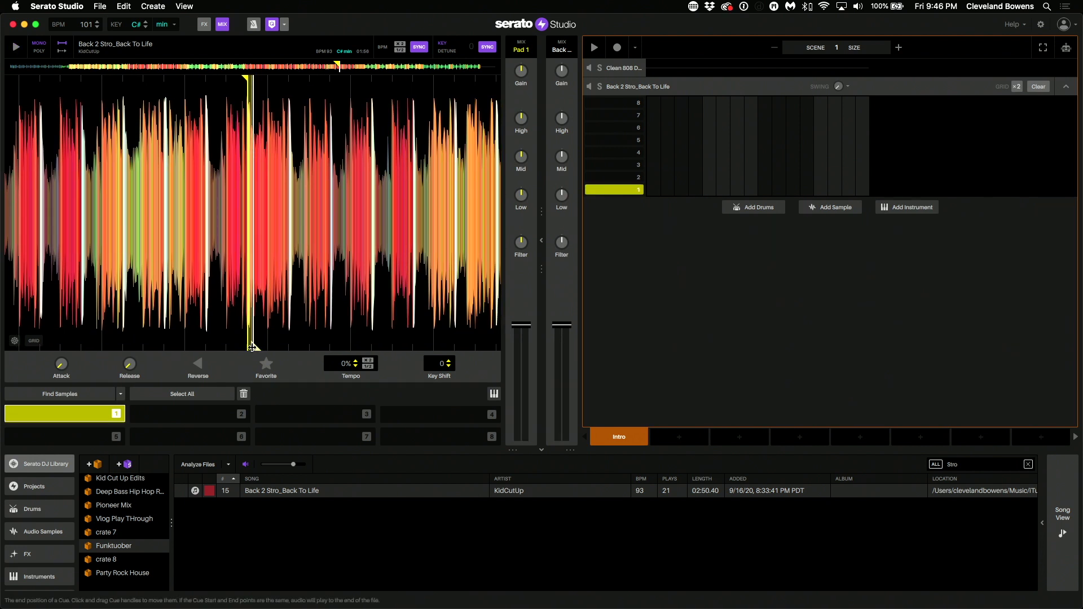
click(252, 346)
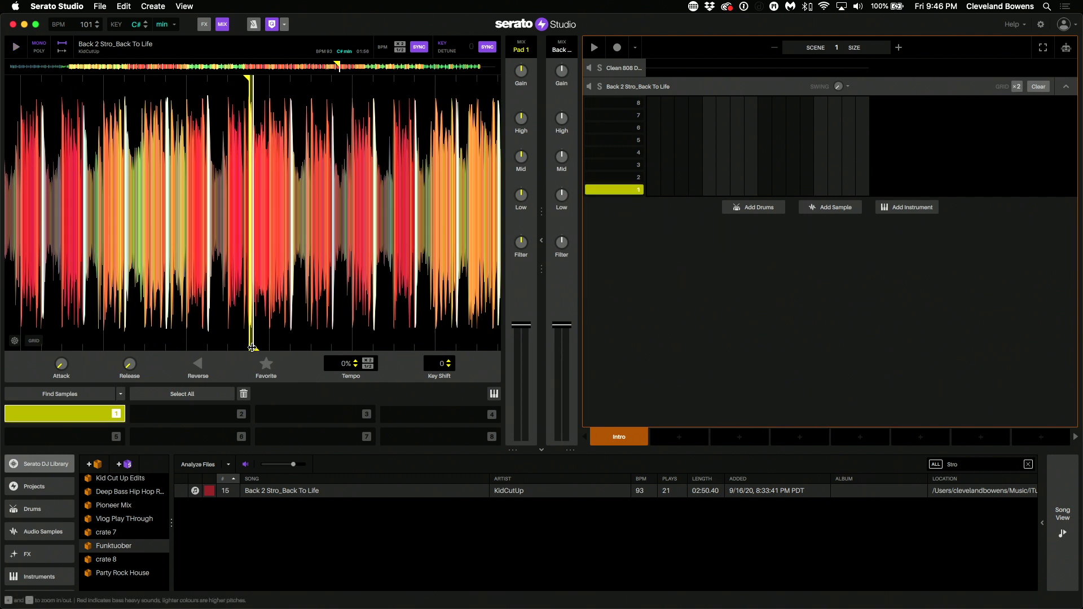
click(252, 346)
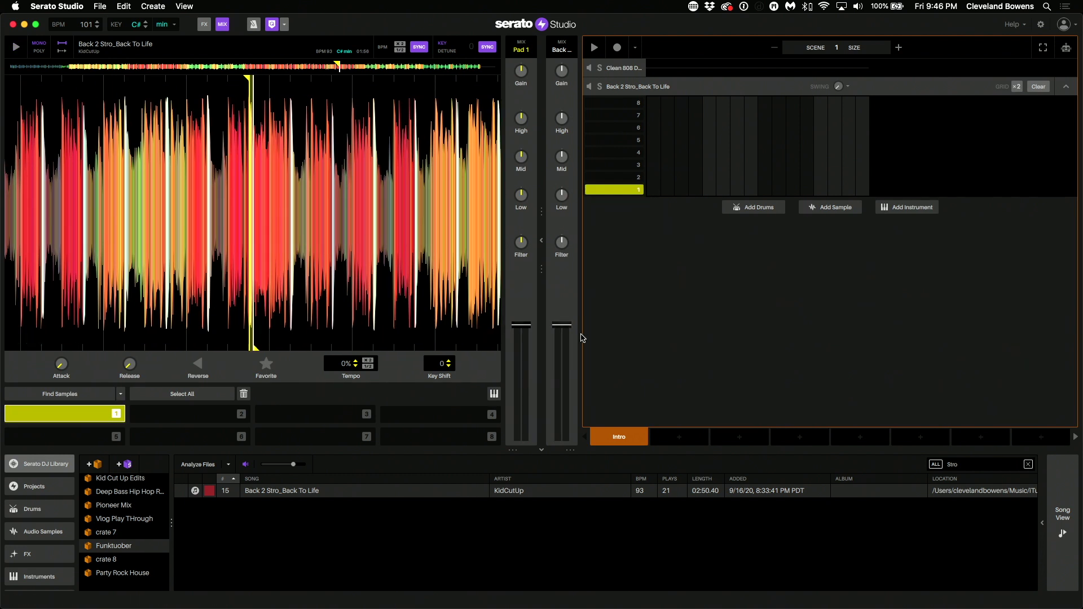
mouse_move(525, 197)
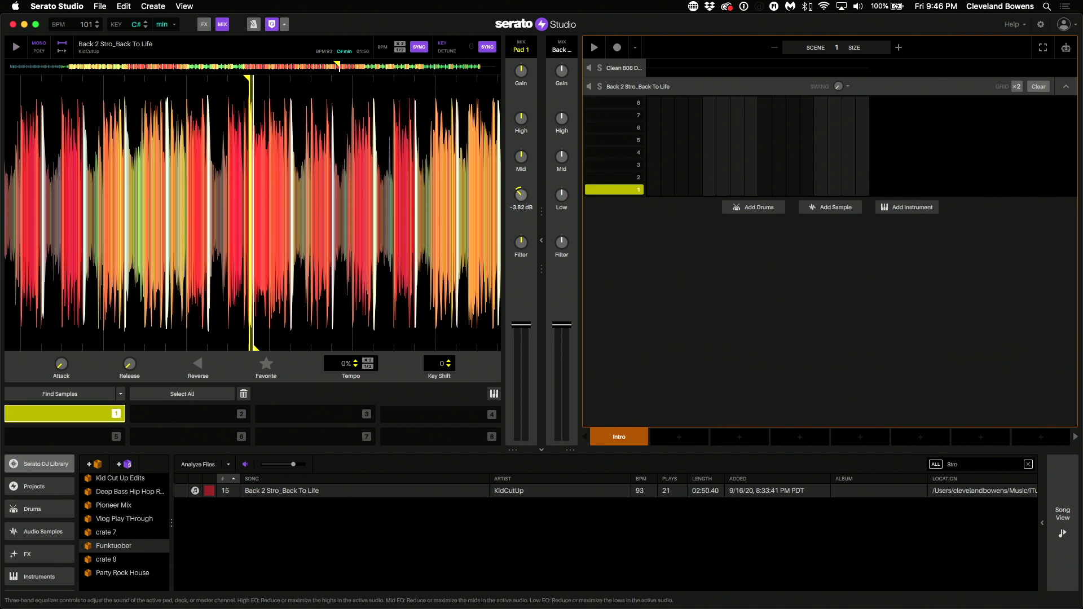
drag(521, 194, 519, 197)
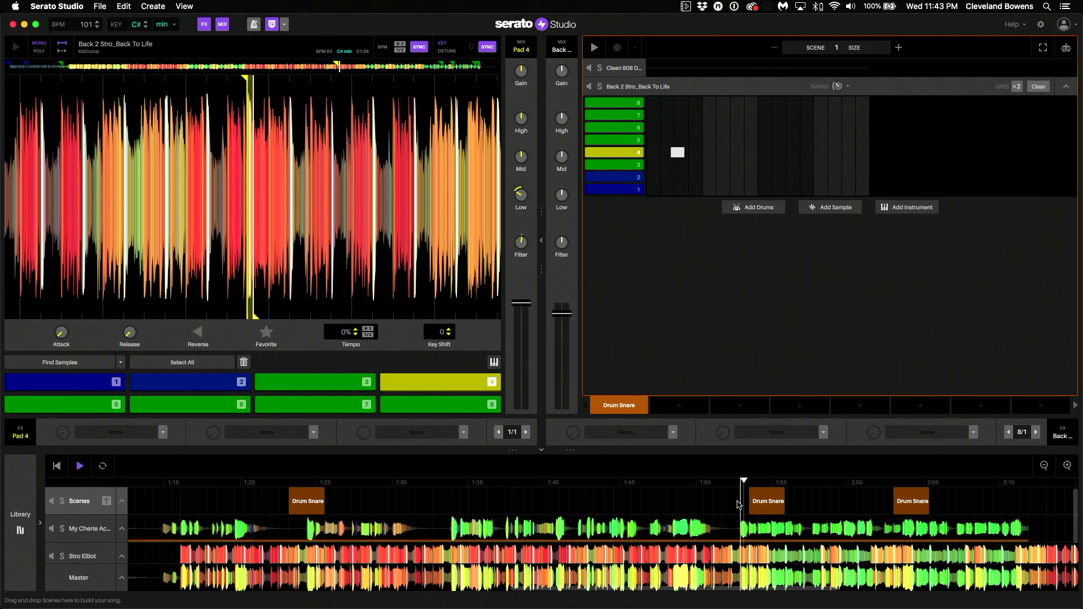
Step: Export the song's master as an MP3 named "My Cheri Amour CT Stro Edit" to the Music folder
drag(426, 496, 569, 497)
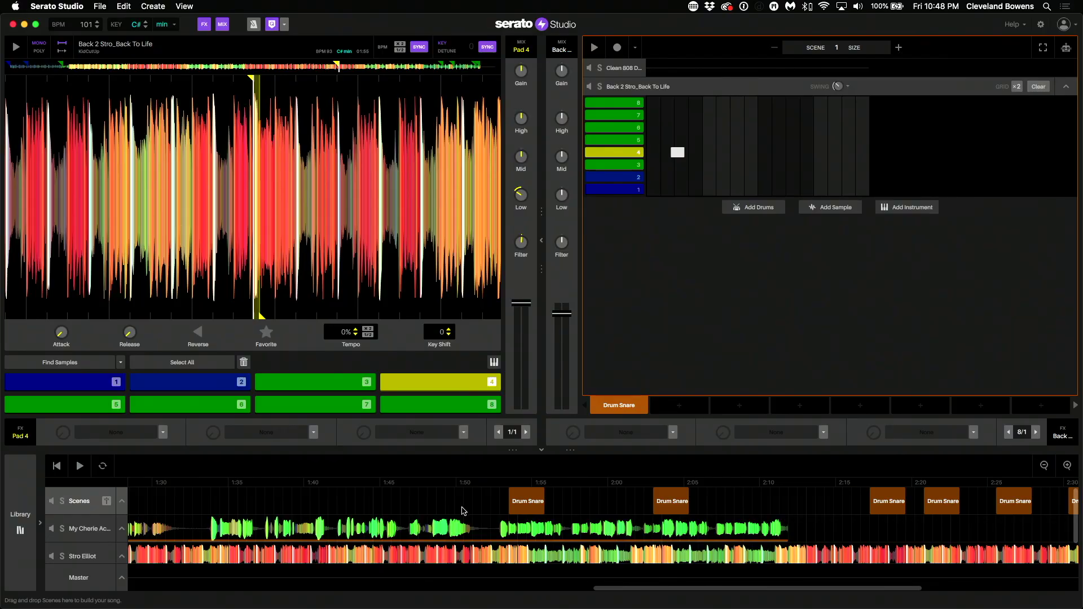
click(106, 8)
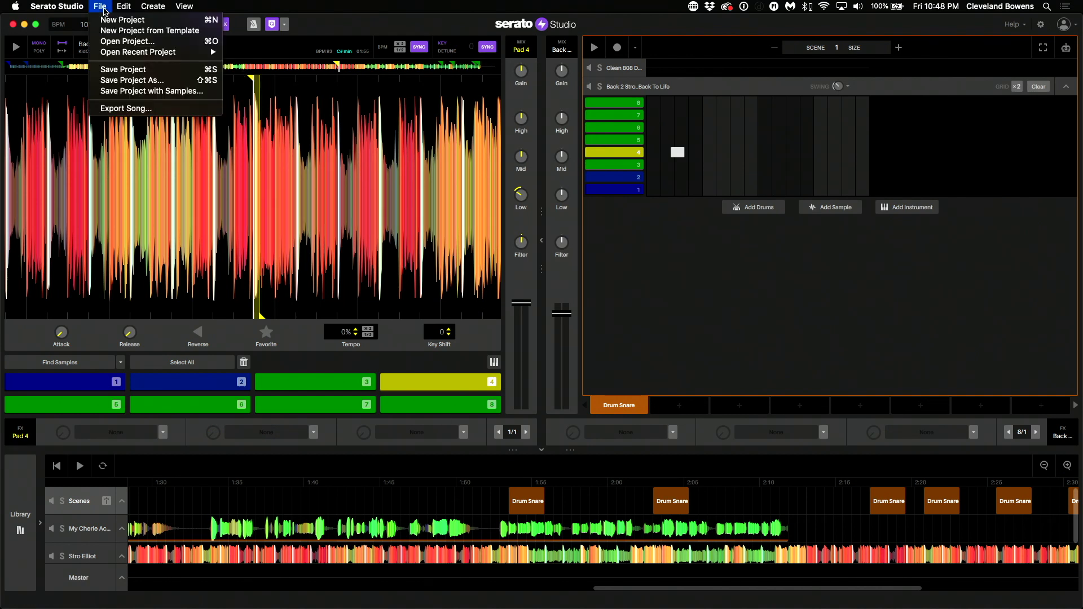
click(129, 108)
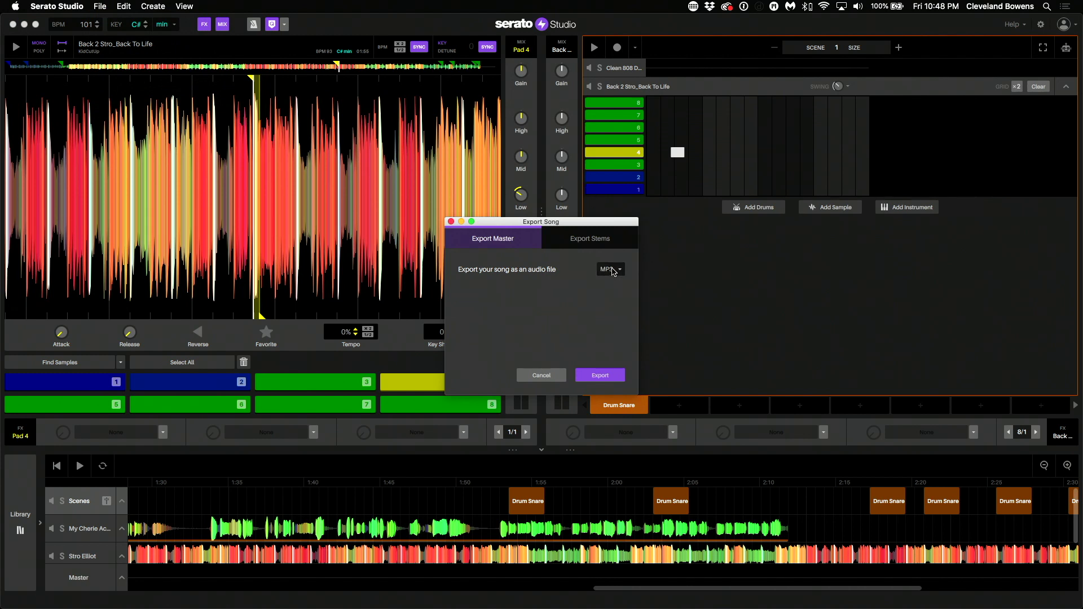
click(593, 241)
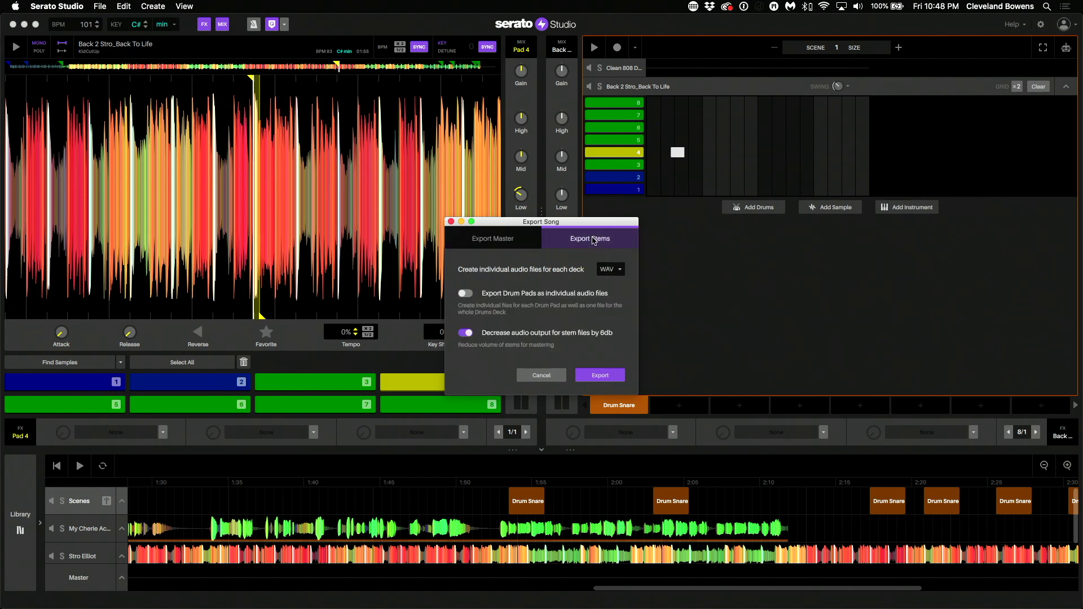
click(509, 242)
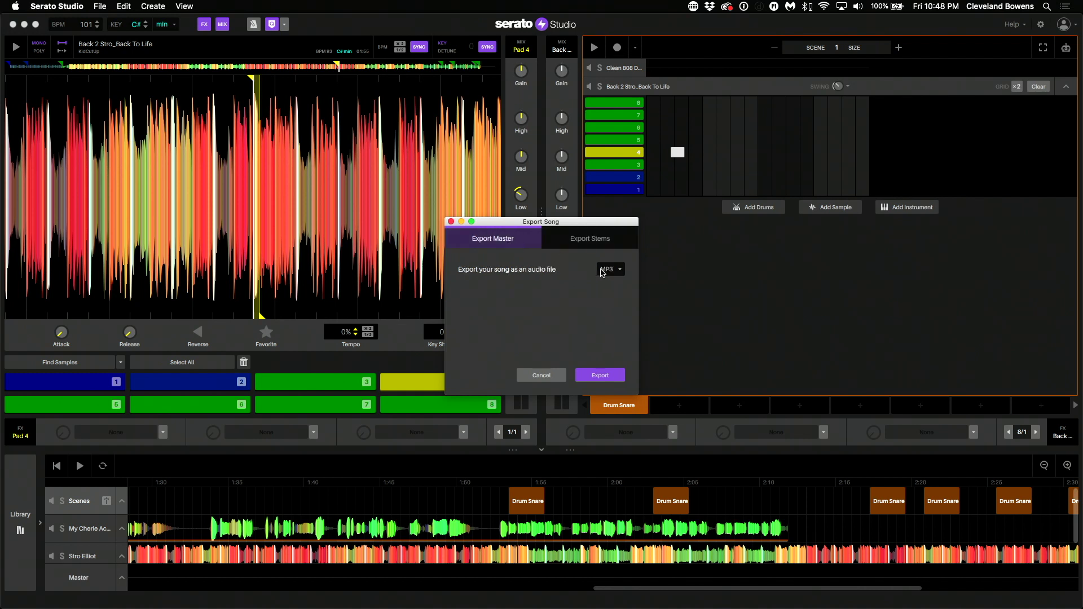
click(609, 376)
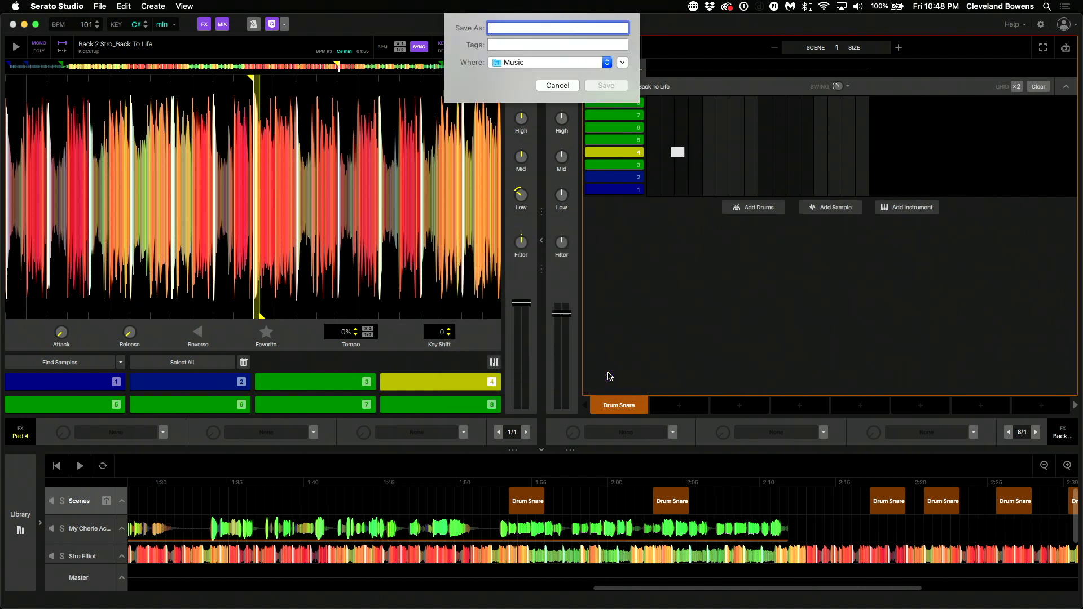
text(My Cheri Amour CT Stro Edit)
click(603, 86)
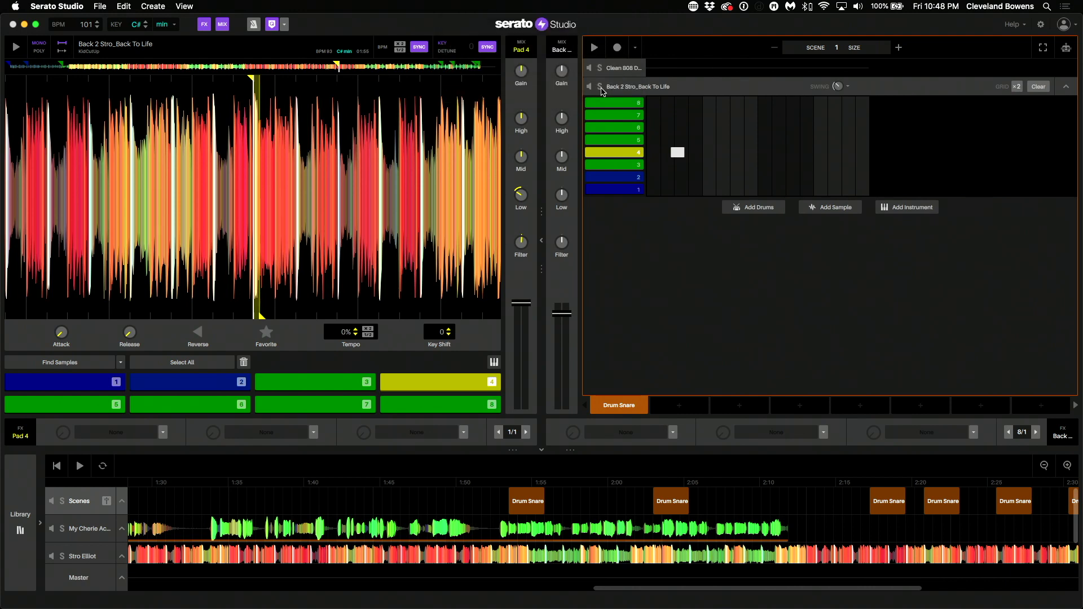